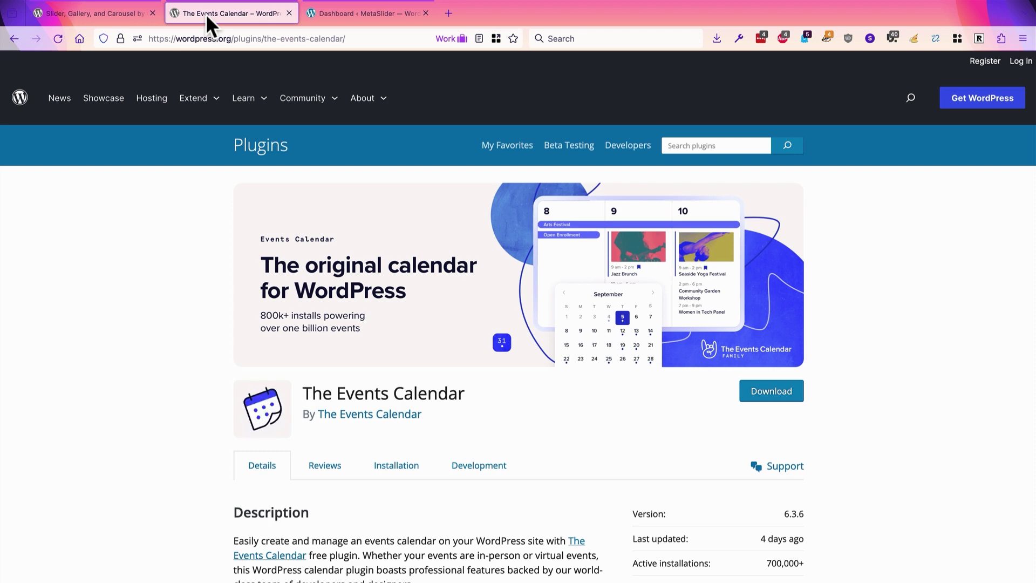
From the Dashboard's Events list, open the Office Meeting event in the Edit Event screen.
click(353, 8)
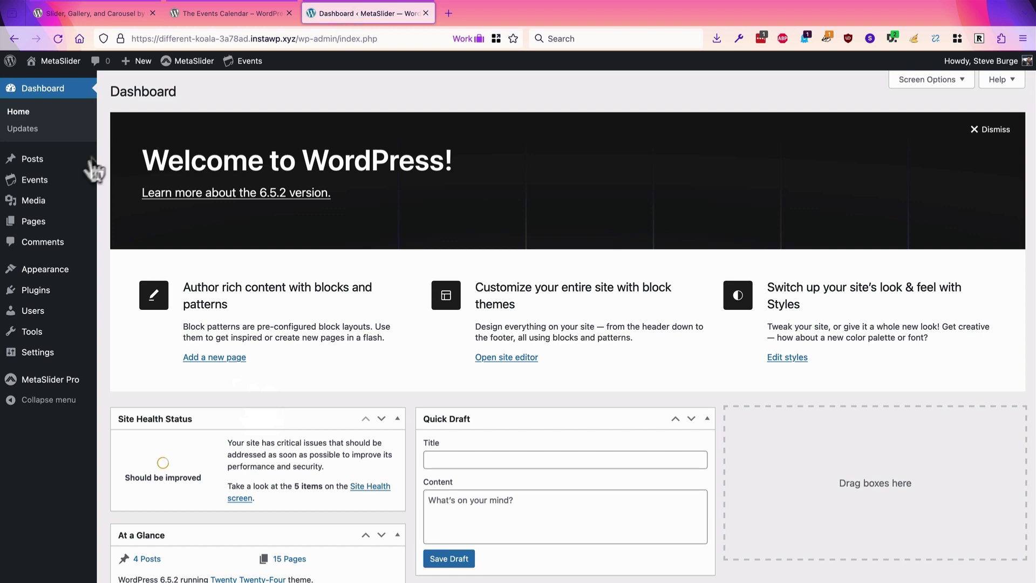
mouse_move(47, 179)
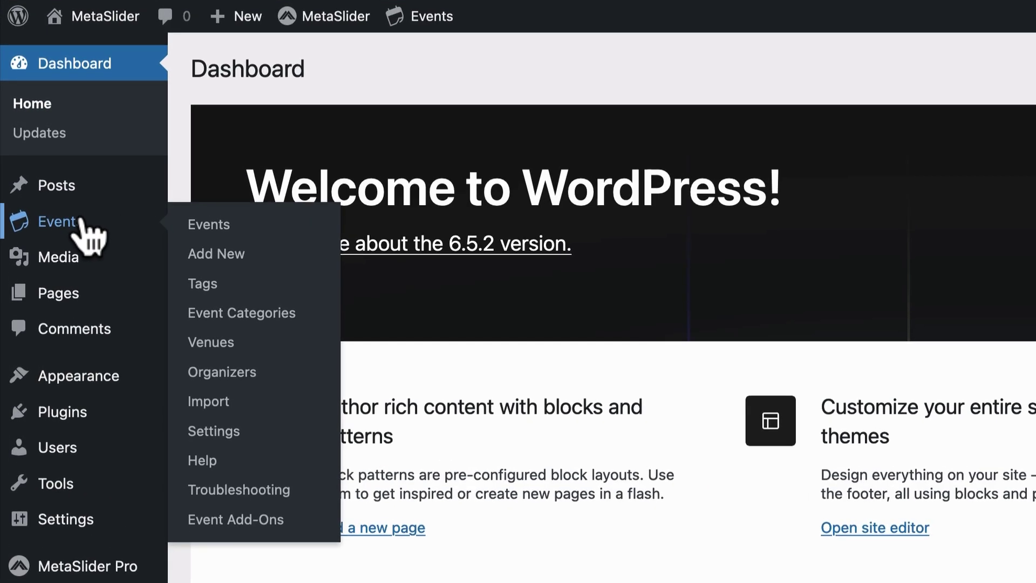
click(81, 218)
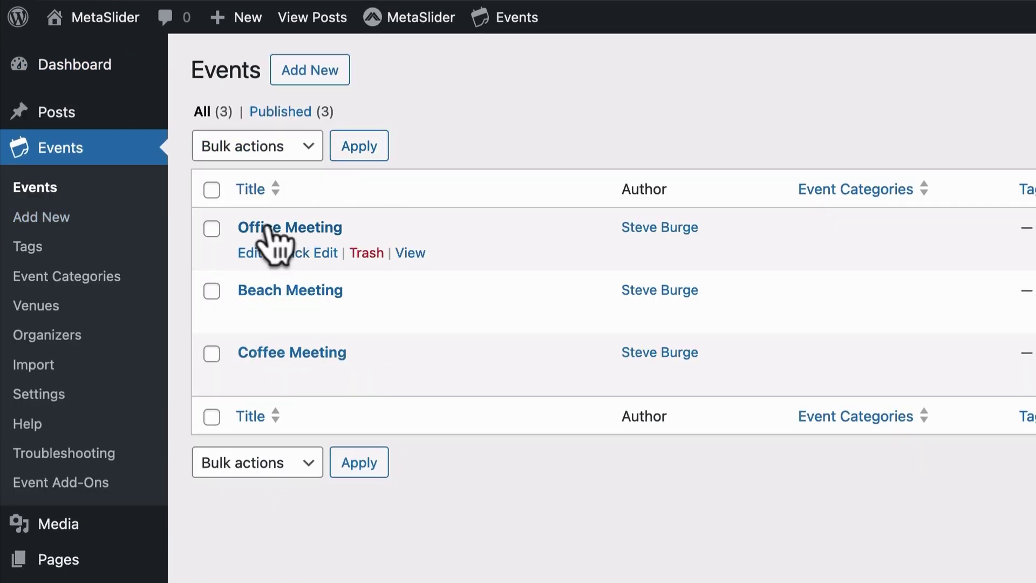
click(250, 253)
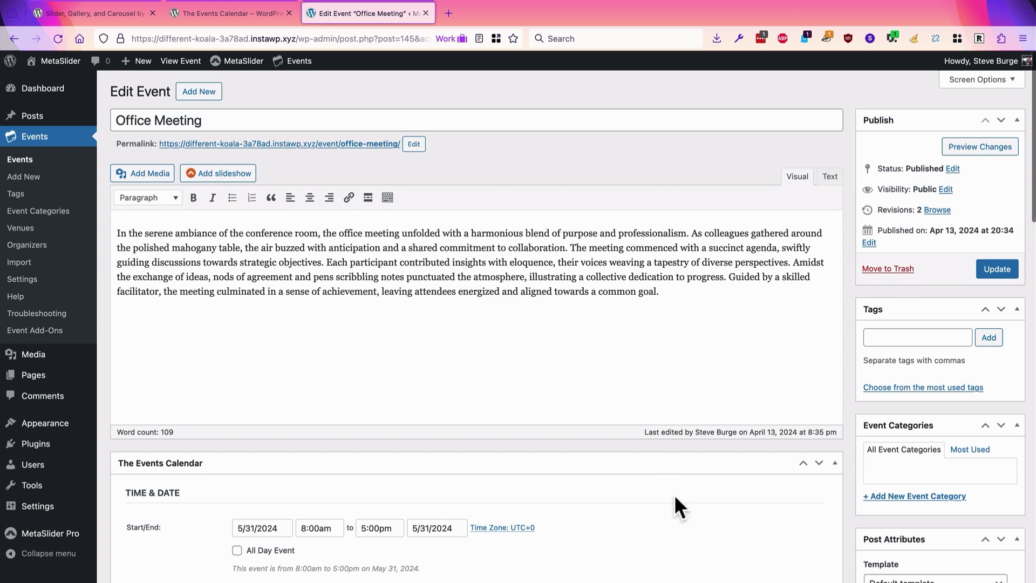
scroll(673, 492, down, 3)
scroll(672, 490, down, 5)
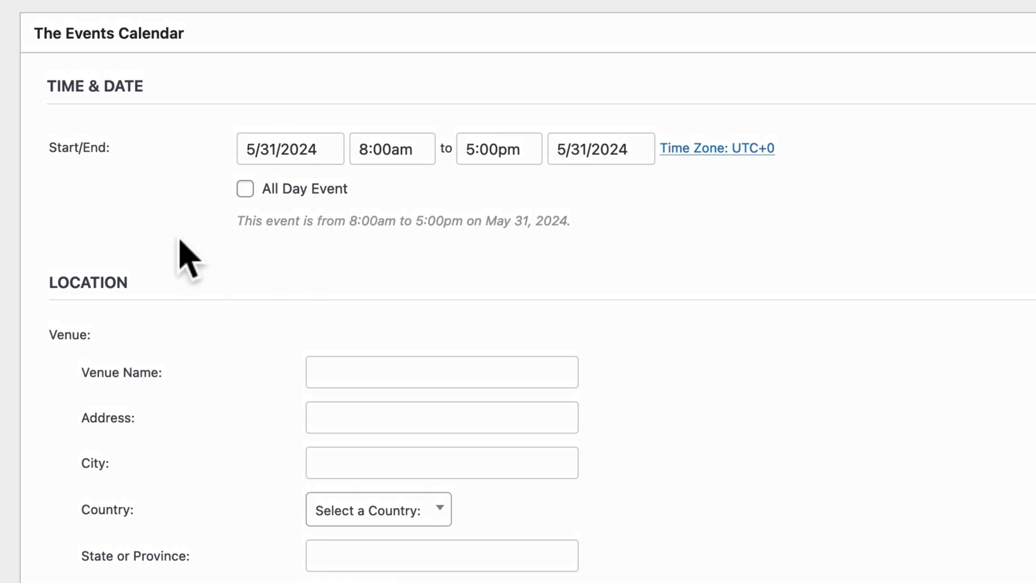
scroll(181, 256, up, 4)
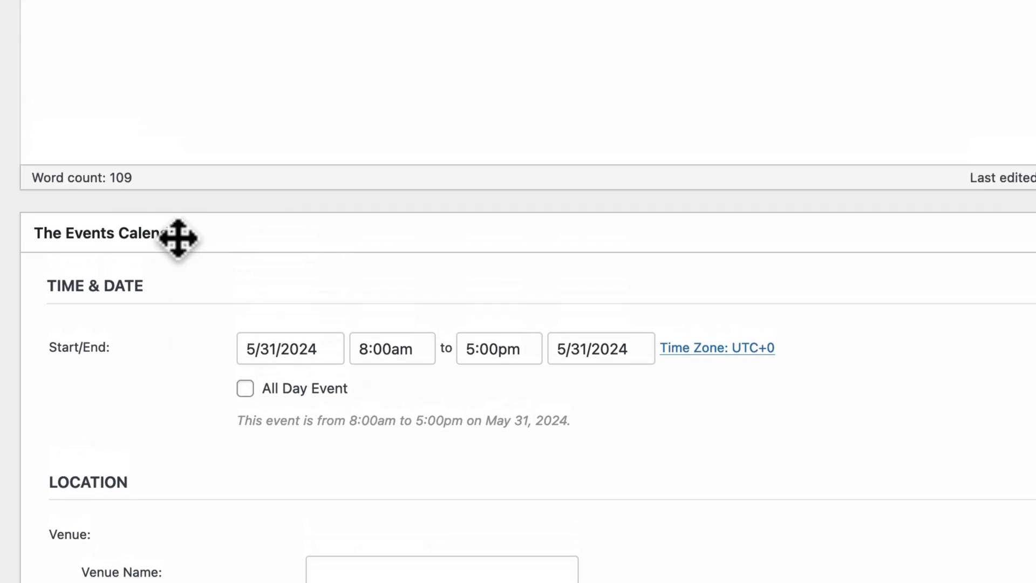
scroll(180, 256, down, 5)
scroll(180, 241, down, 1)
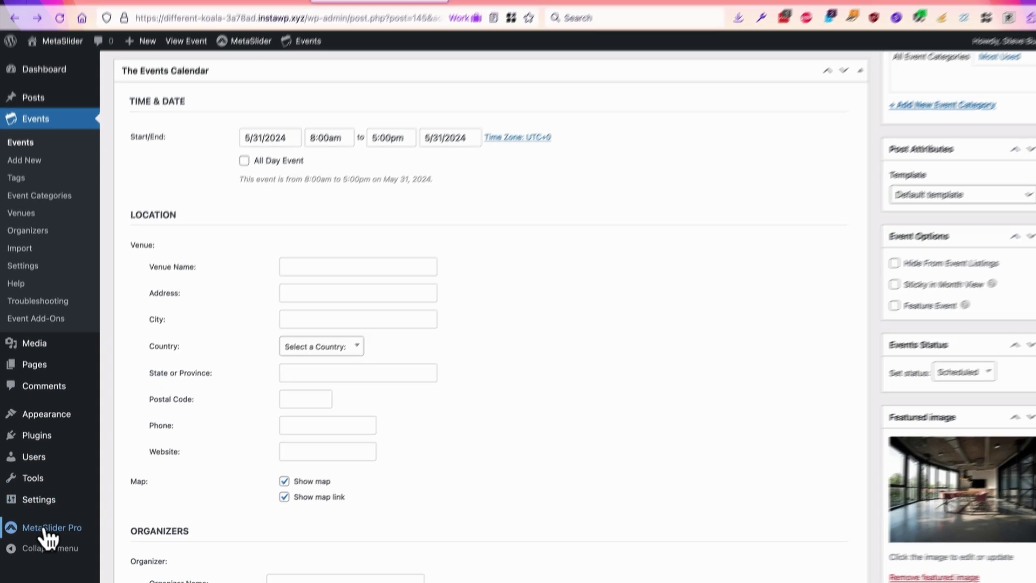
mouse_move(43, 534)
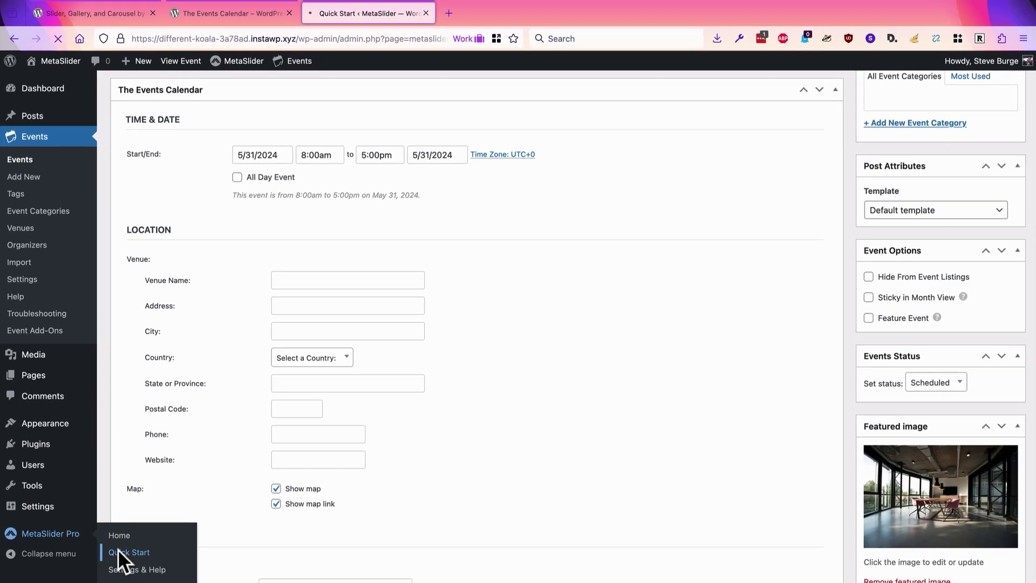
On the MetaSlider Quick Start page, start a new slideshow from the Post Feed Slideshow sample.
click(210, 419)
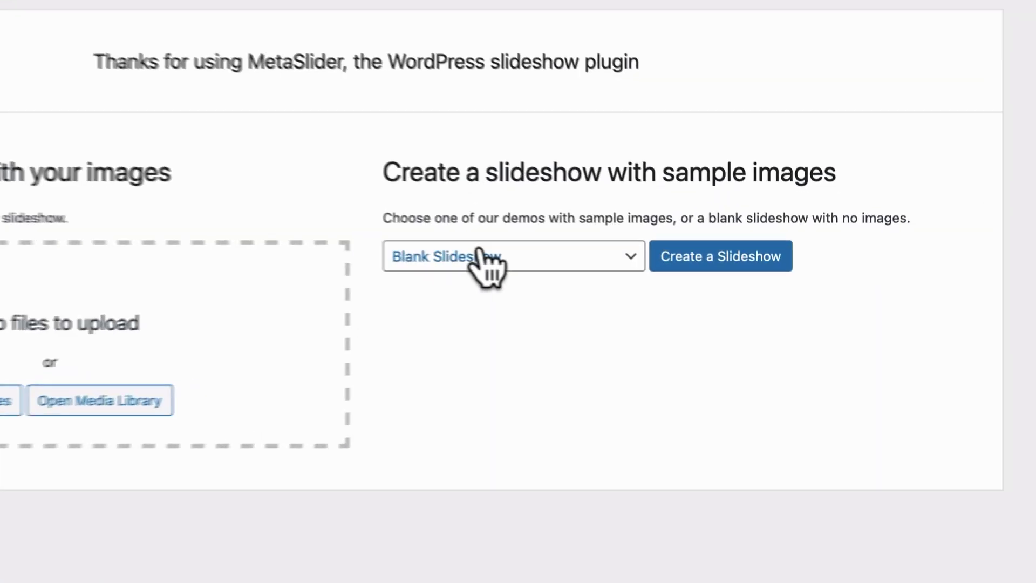
click(632, 269)
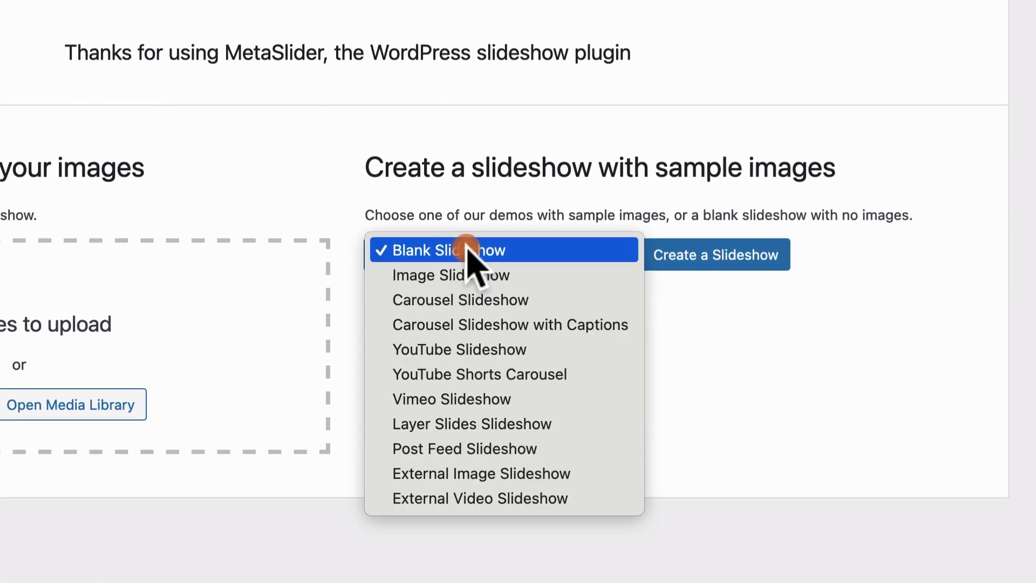
click(462, 448)
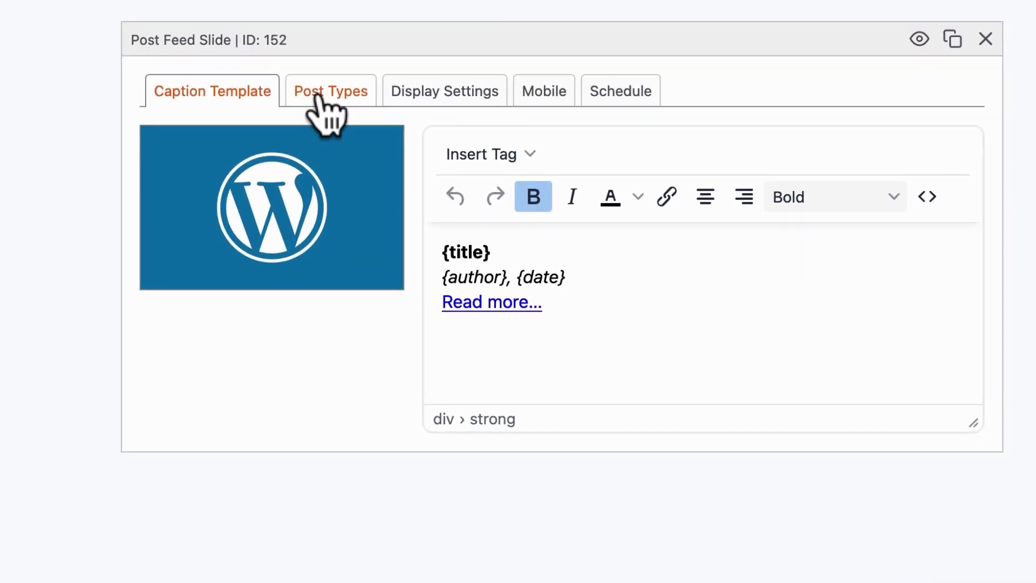
Switch the post feed's source post type from Posts to Events.
click(319, 97)
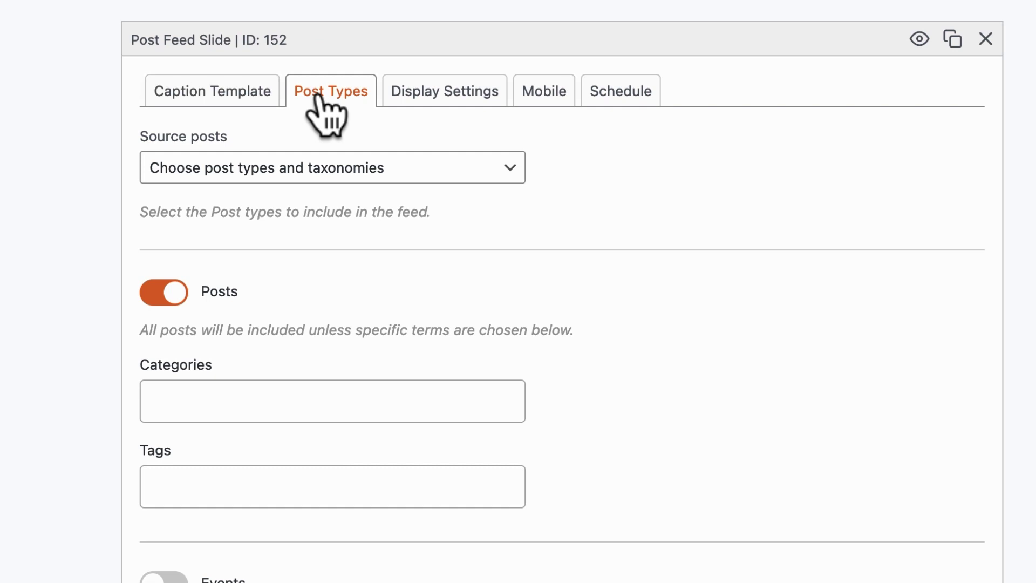
click(157, 292)
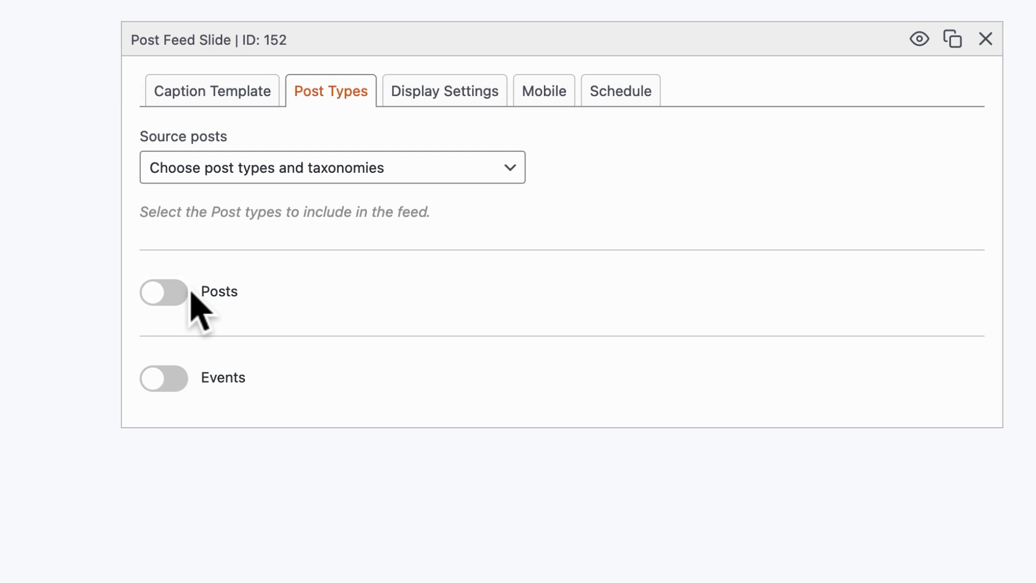
click(171, 379)
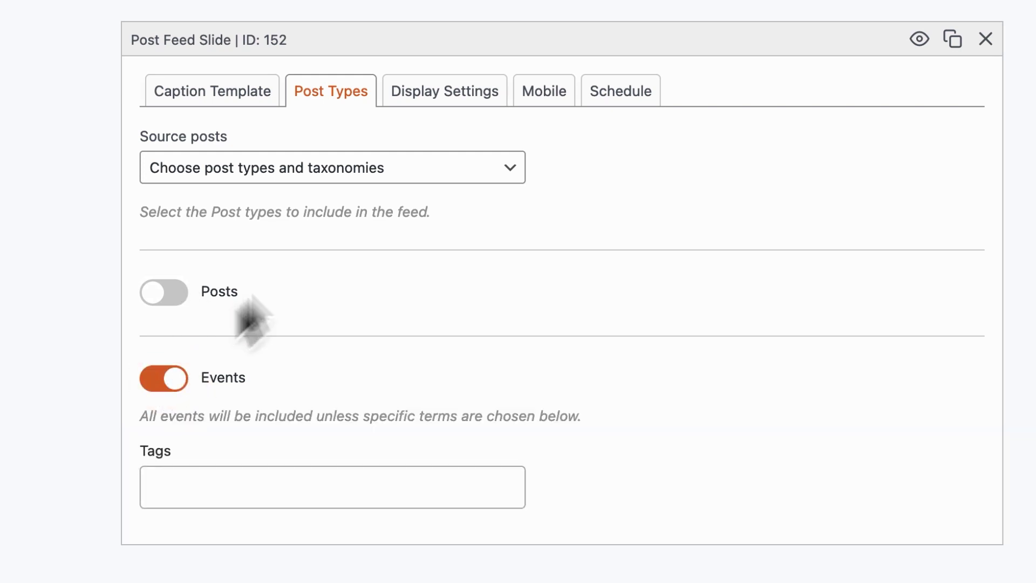
Lower the post limit from 4 to 3, keeping Publish Date ordering.
click(446, 103)
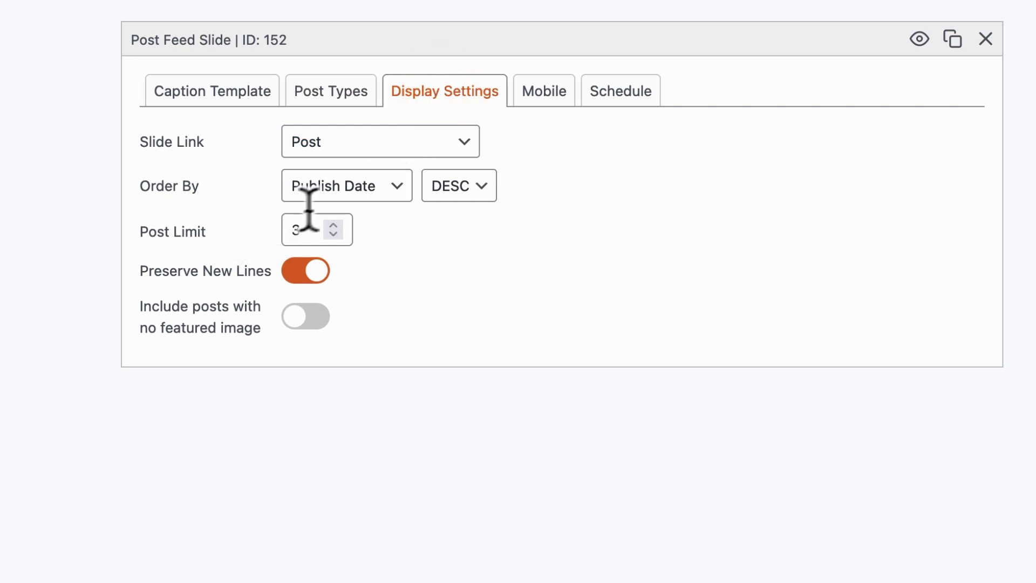
click(333, 233)
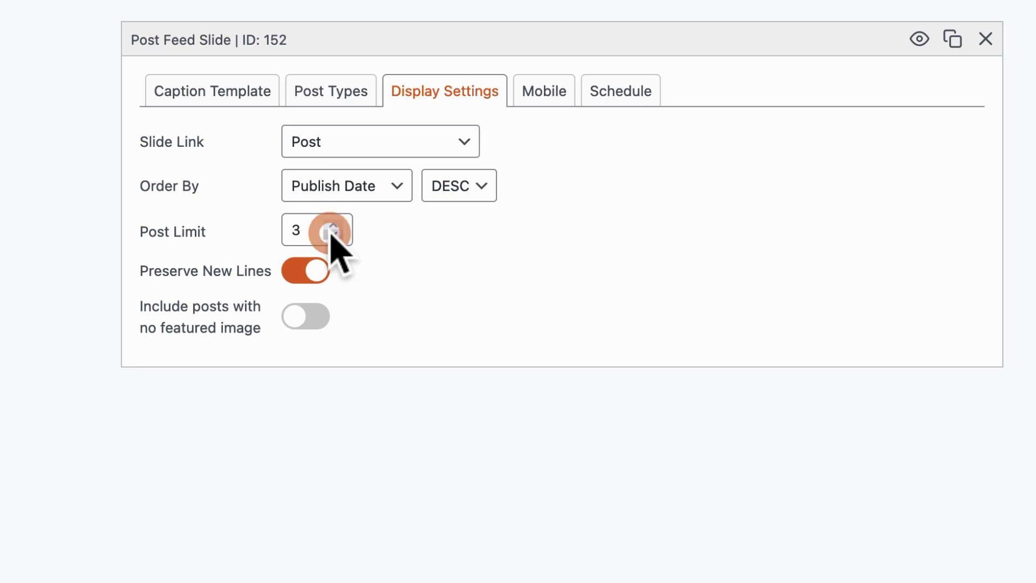
click(347, 199)
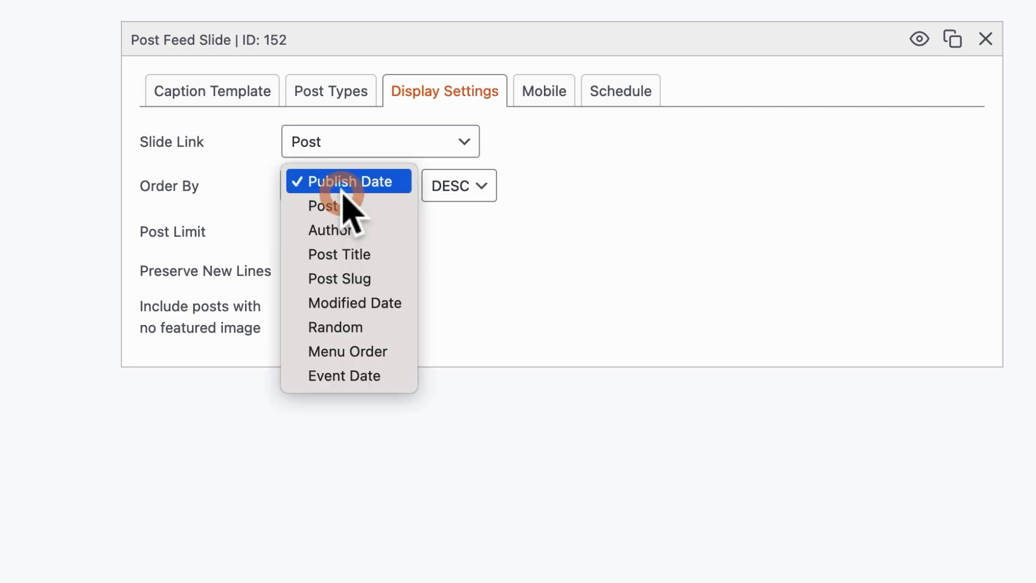
click(566, 258)
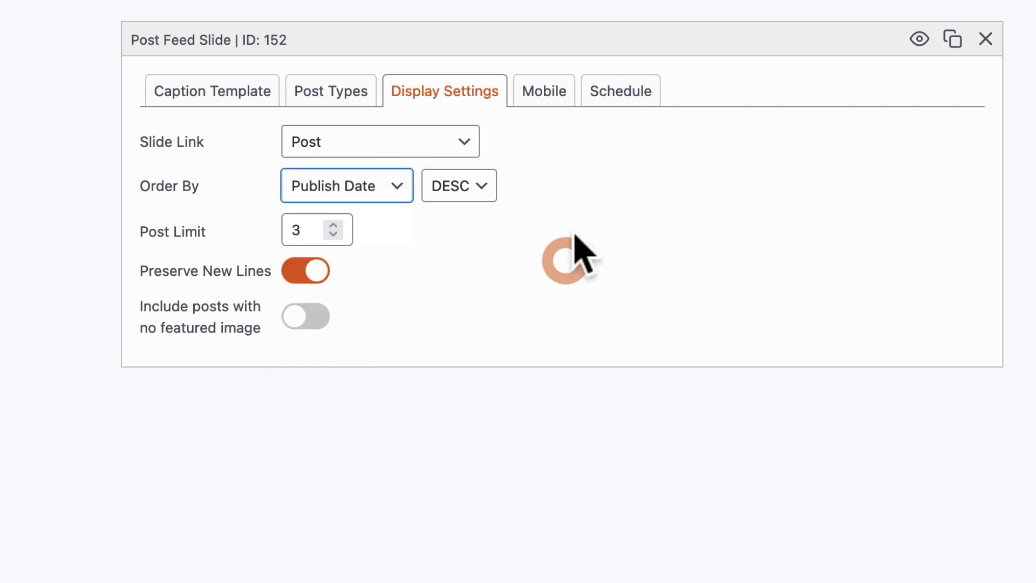
Format the caption's {title} line and delete the {author} and {date} placeholders from line two.
click(204, 92)
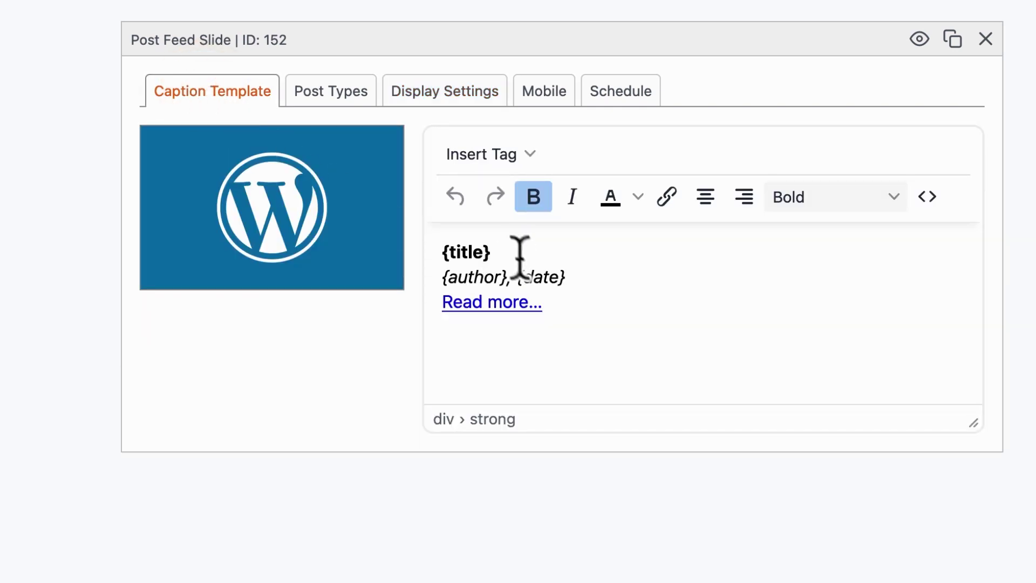
drag(513, 254, 427, 253)
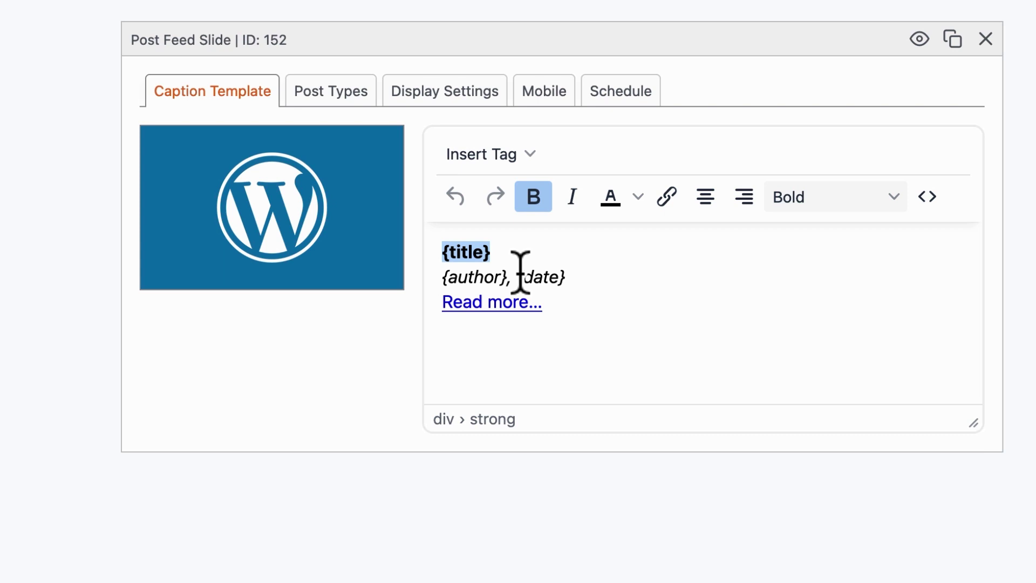
click(420, 192)
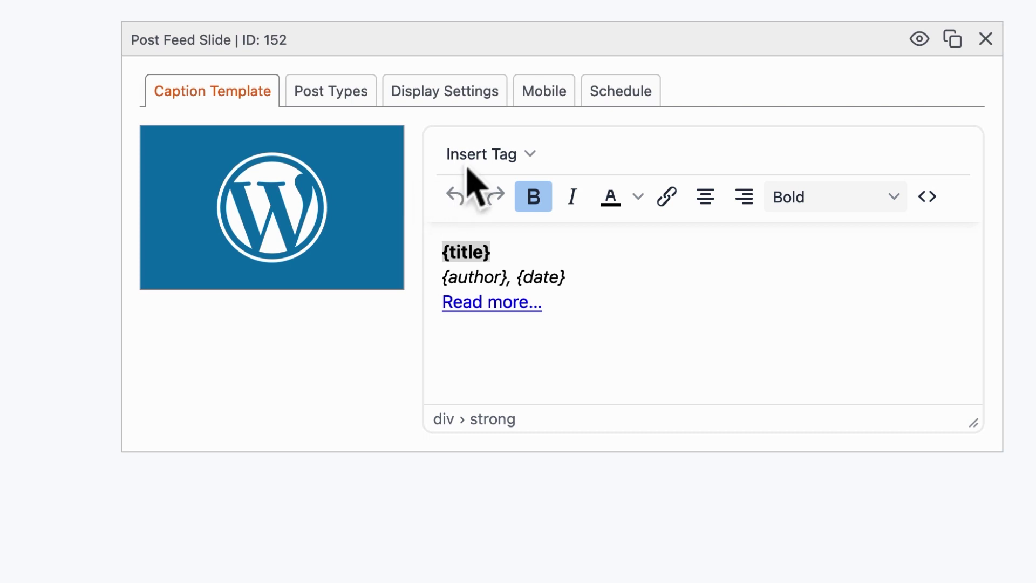
click(543, 261)
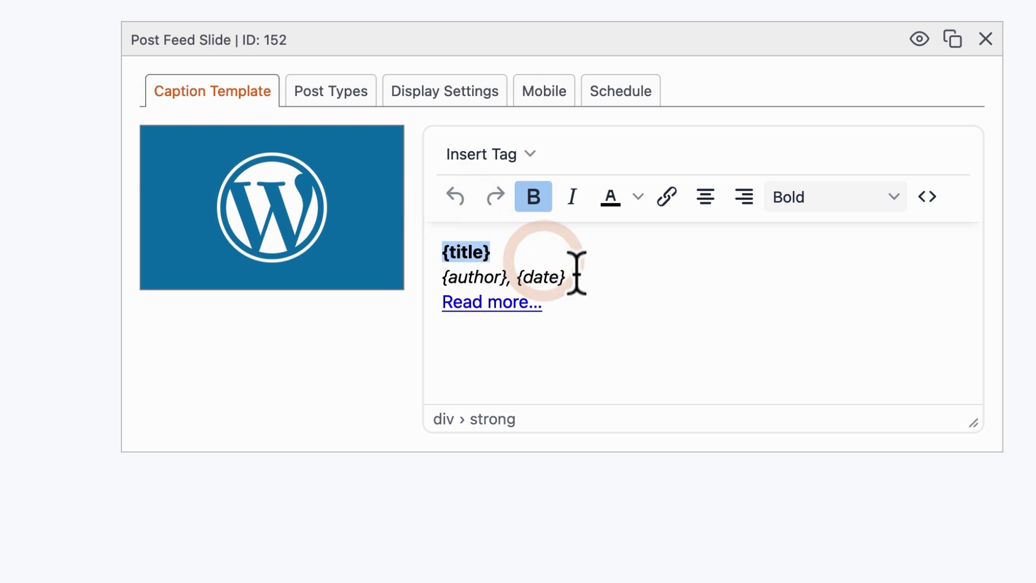
drag(577, 275, 452, 275)
key(BackSpace)
key(BackSpace)
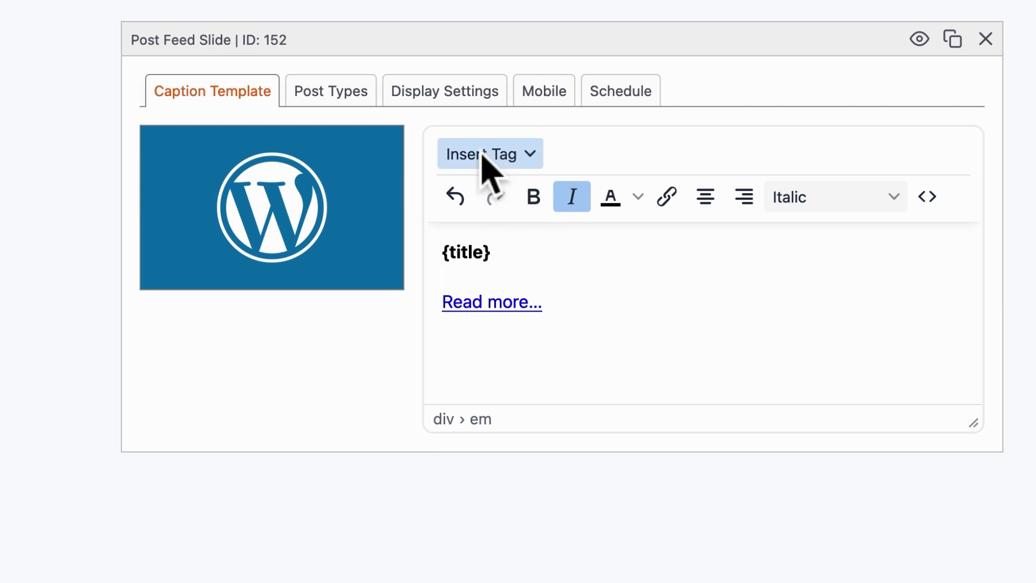
Fill line two with 'From {event_start_date} to {event_end_date}' using the Events Calendar date tags.
click(483, 159)
scroll(513, 389, down, 2)
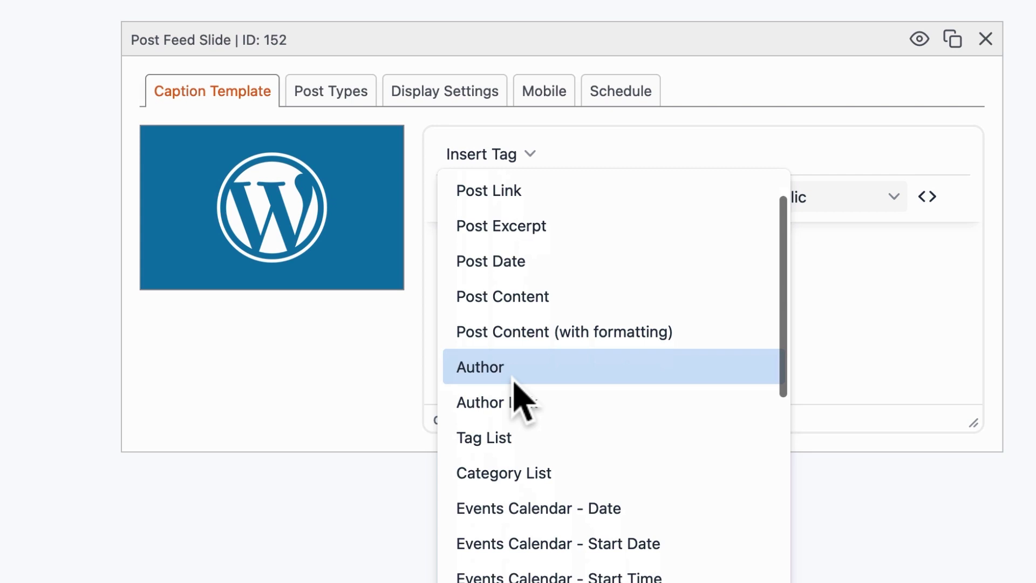
scroll(513, 380, down, 6)
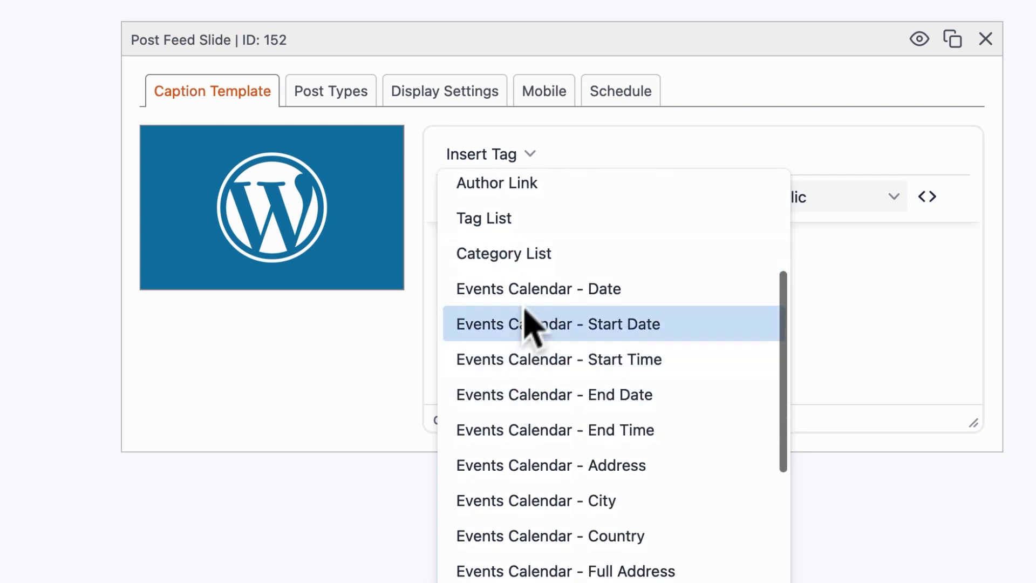
scroll(533, 412, down, 1)
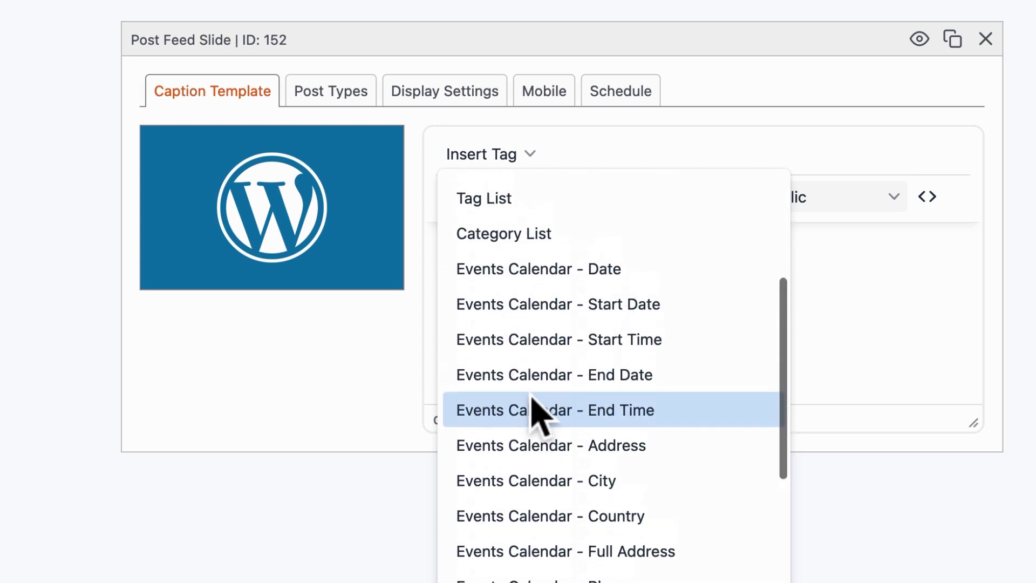
scroll(533, 412, up, 4)
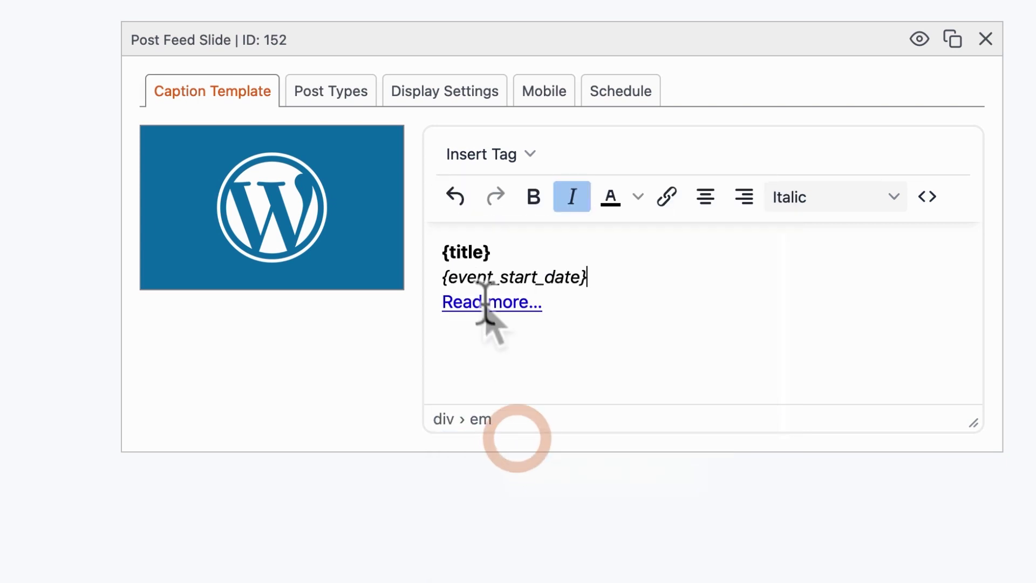
text(Fromn)
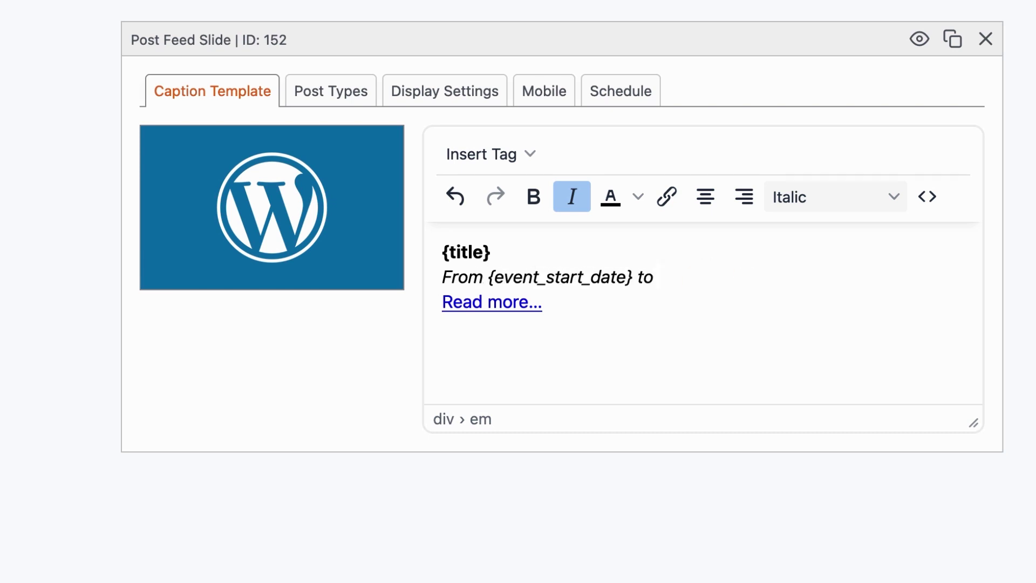
click(490, 151)
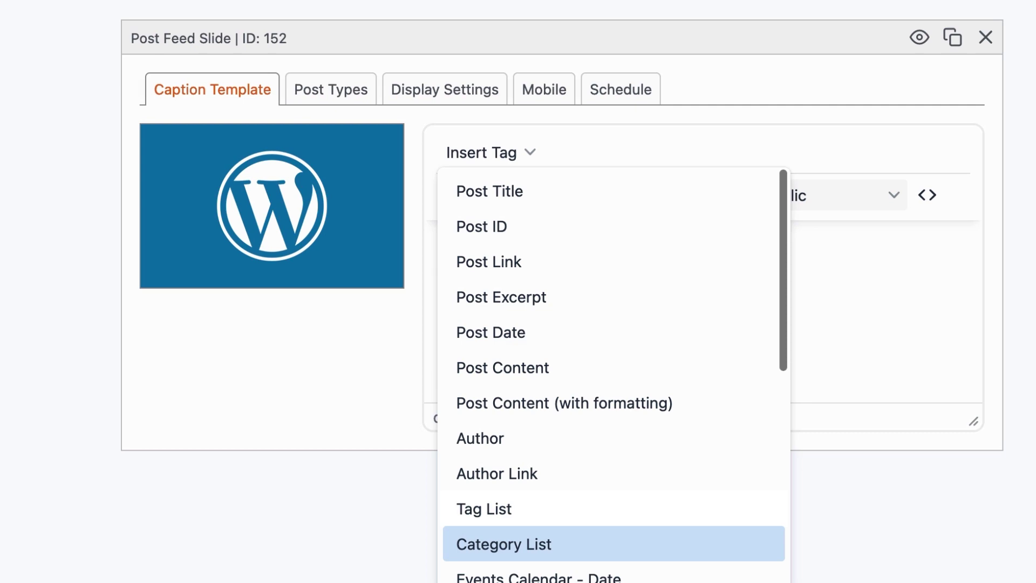
click(543, 432)
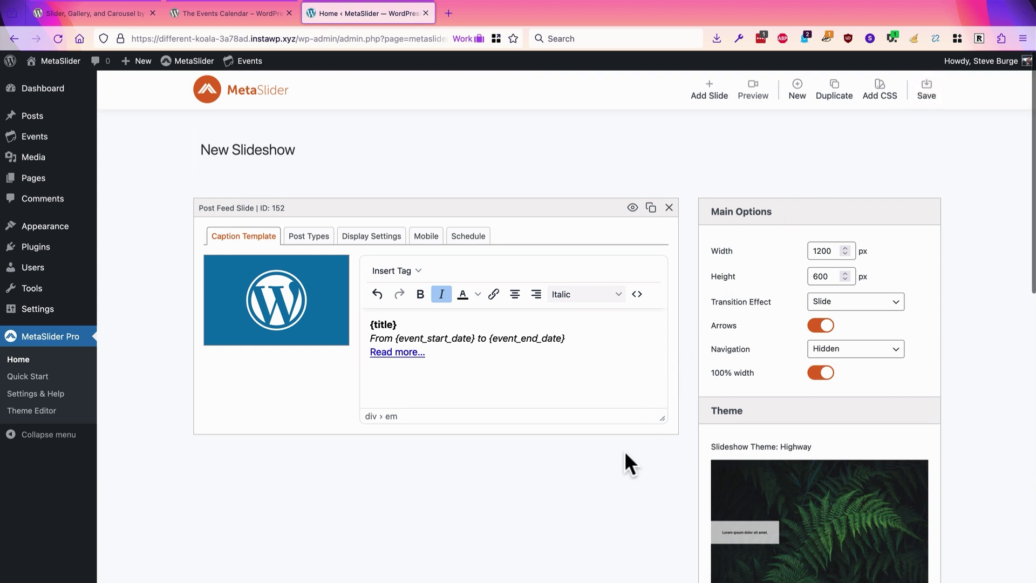
scroll(623, 451, down, 3)
scroll(624, 451, down, 14)
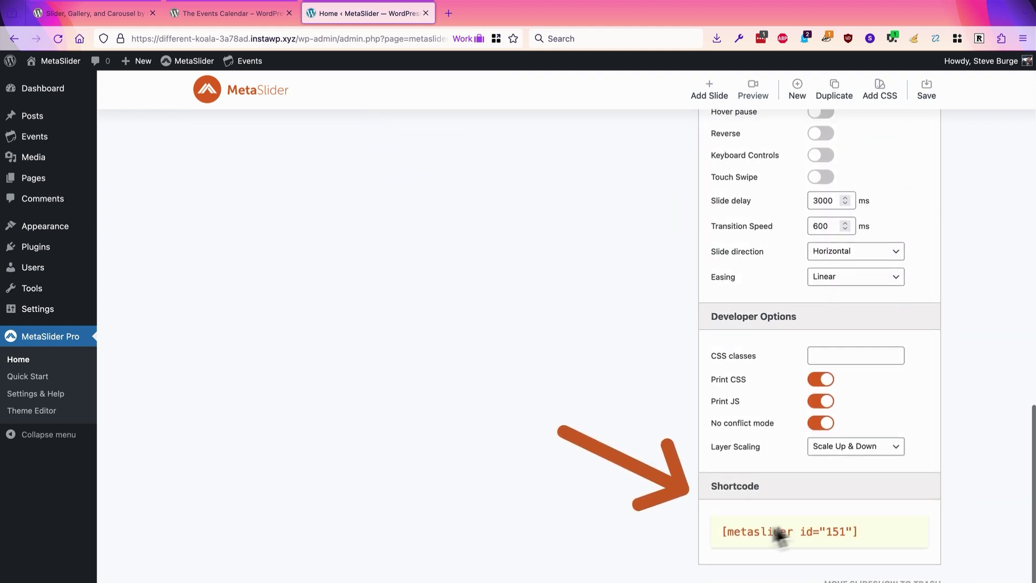
scroll(414, 415, up, 12)
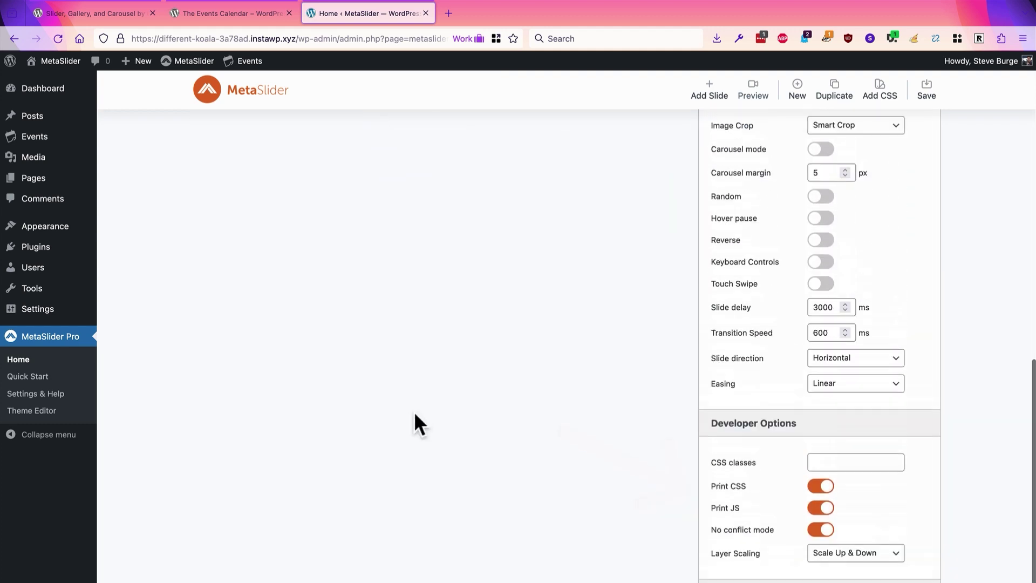
Start a new blog post titled 'Our Events'.
scroll(414, 413, up, 5)
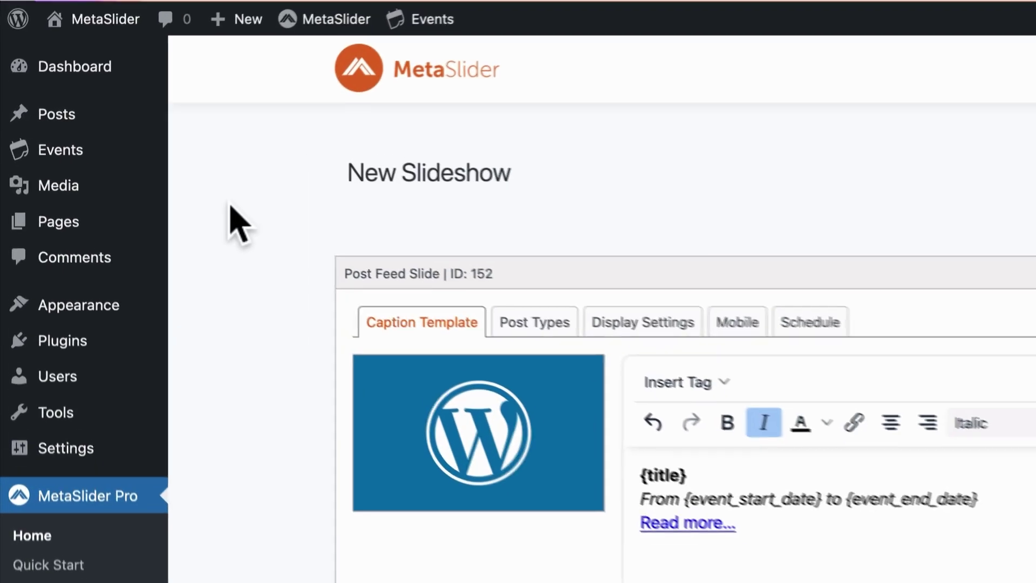
mouse_move(35, 113)
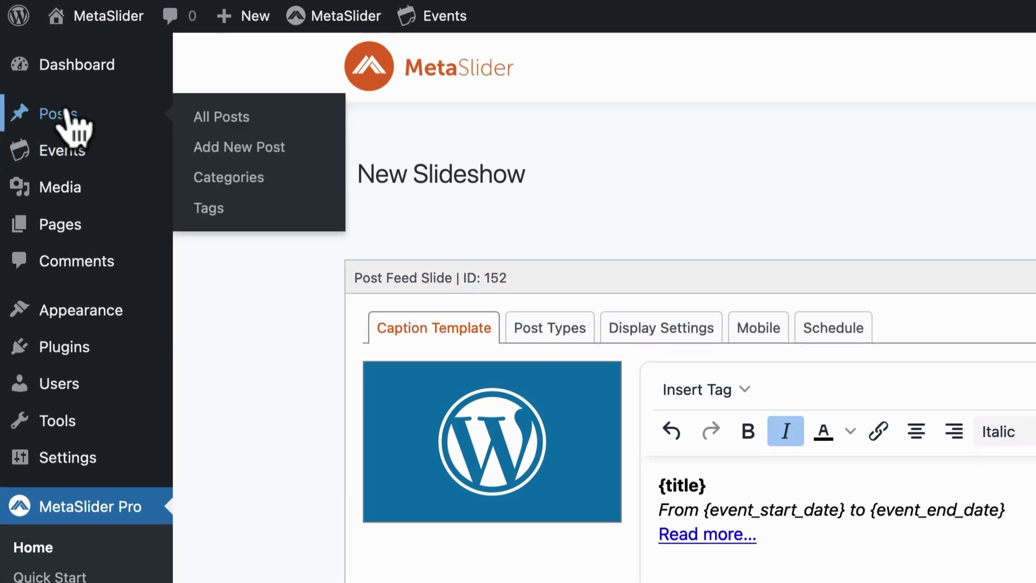
click(216, 148)
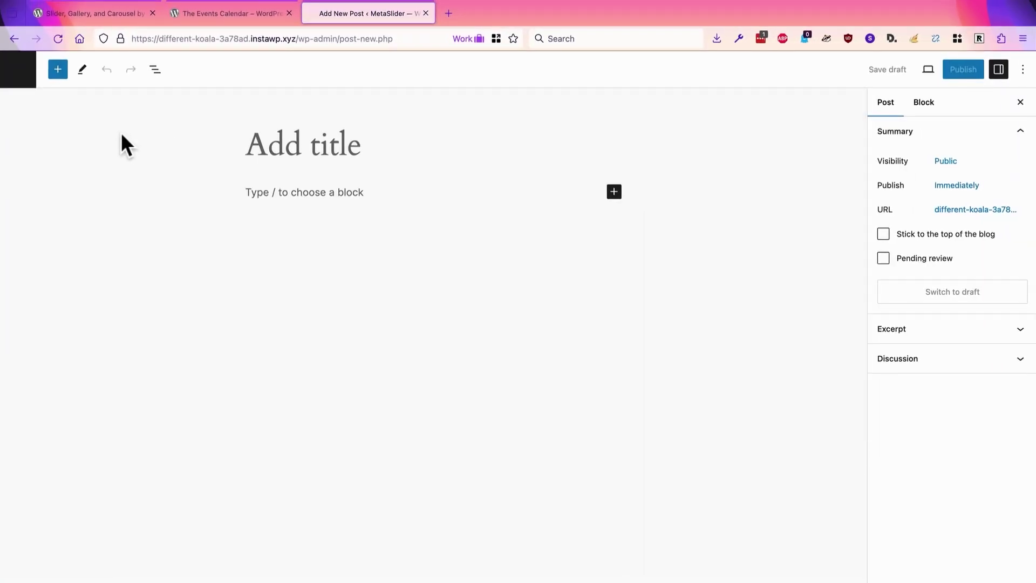
text(Ou)
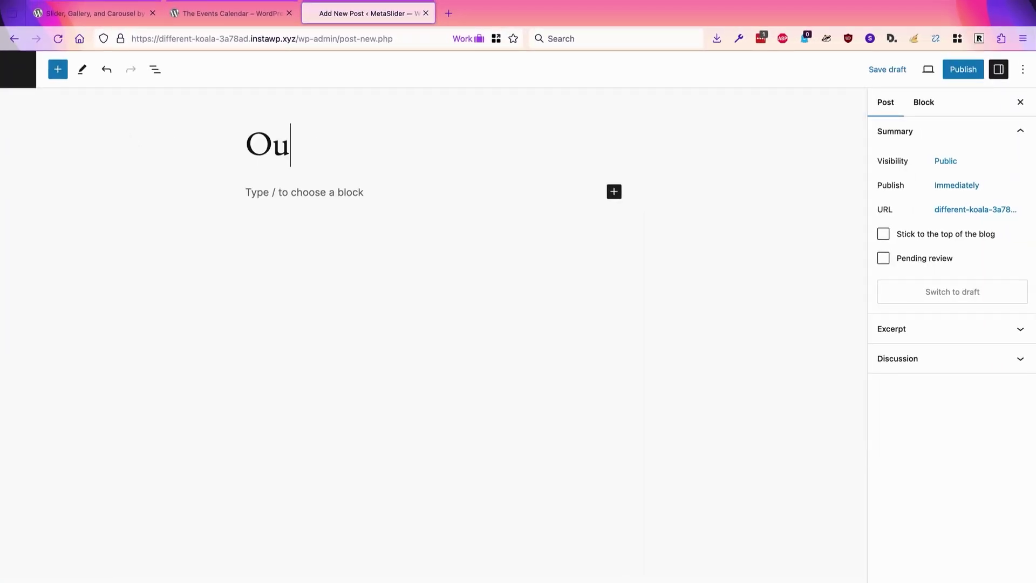
text(r Events)
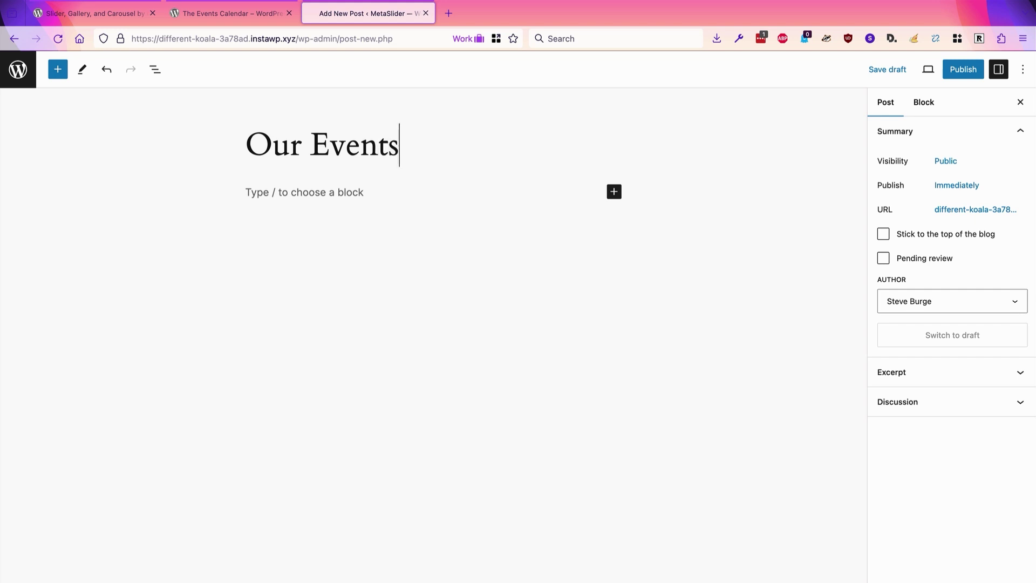
click(261, 190)
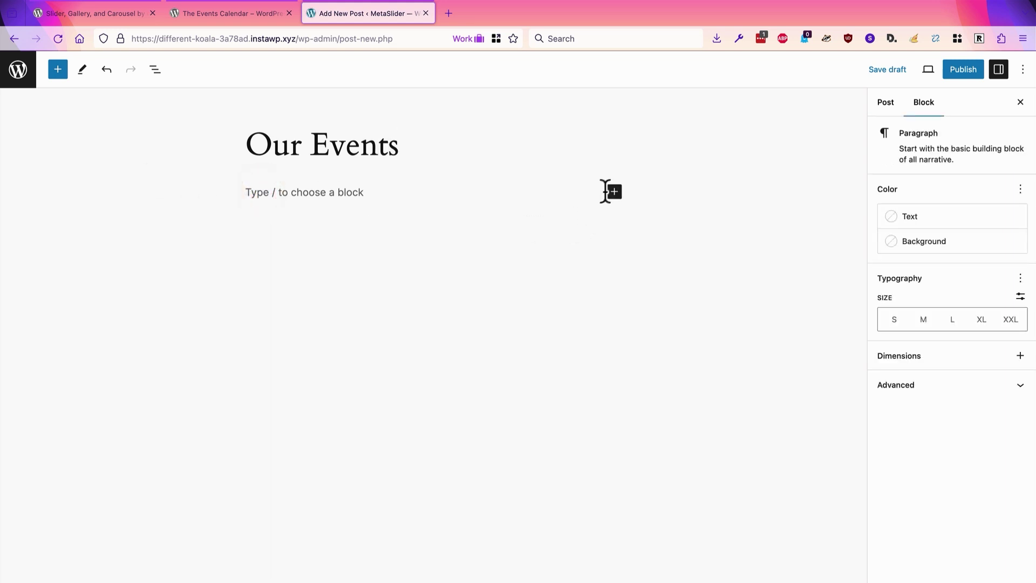
Add a MetaSlider block to the post and bring up its slideshow choices.
click(614, 192)
click(715, 278)
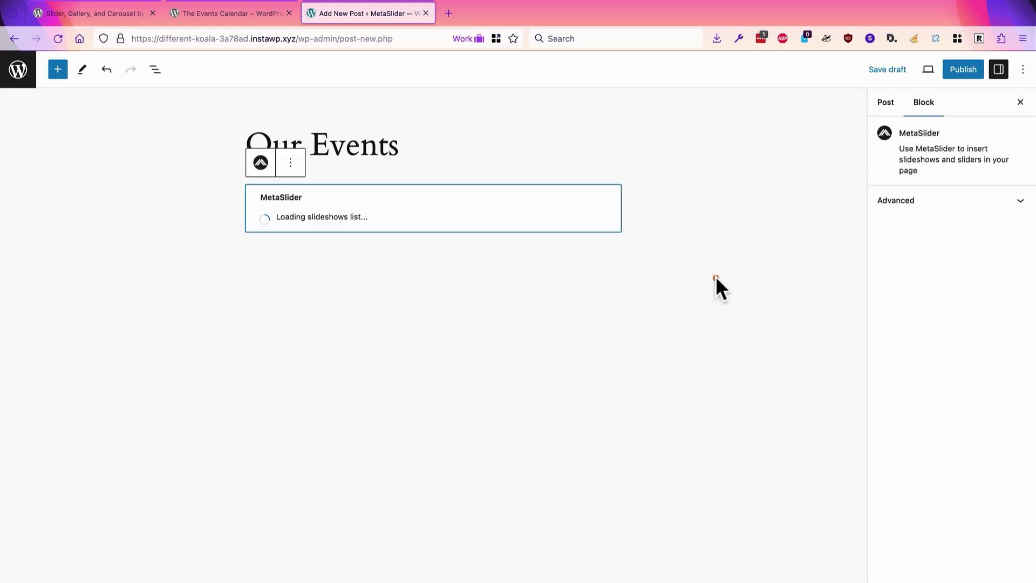
click(303, 242)
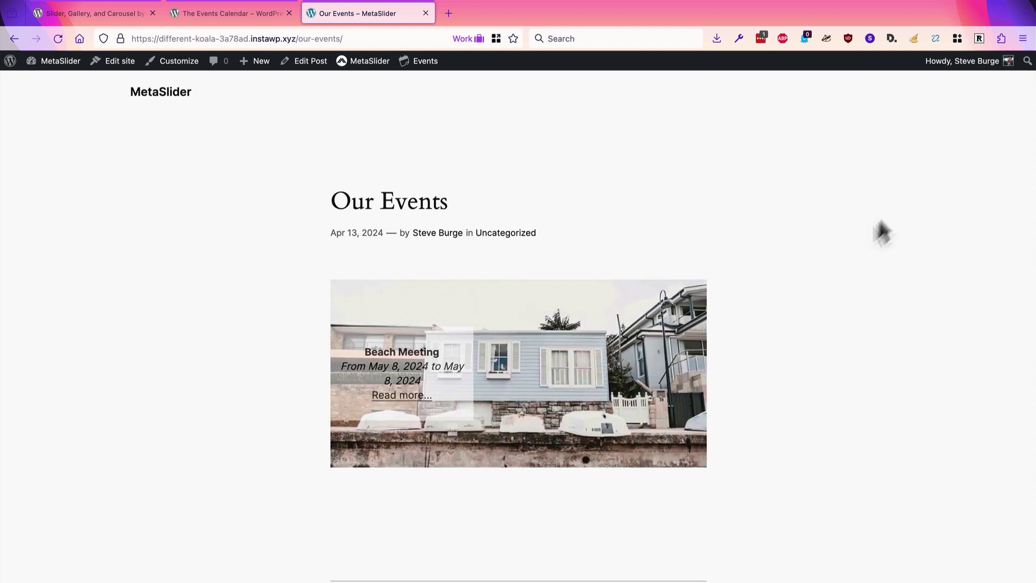
Watch the live slideshow cycle through the Coffee, Beach and Office Meeting slides with their date ranges.
mouse_move(643, 416)
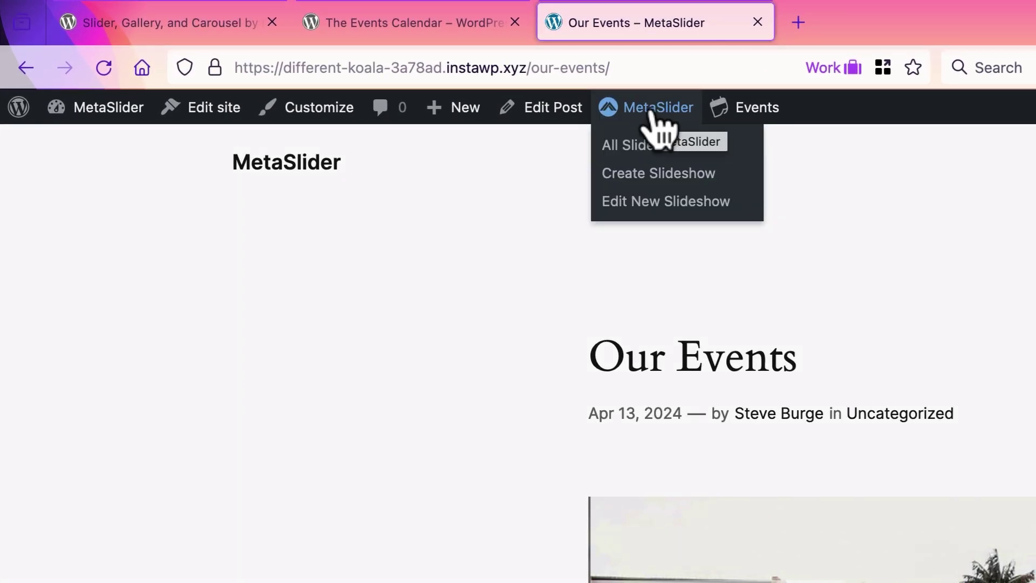
Add a third caption line 'Location: {event_address}' using the Events Calendar Address tag, then save.
click(651, 202)
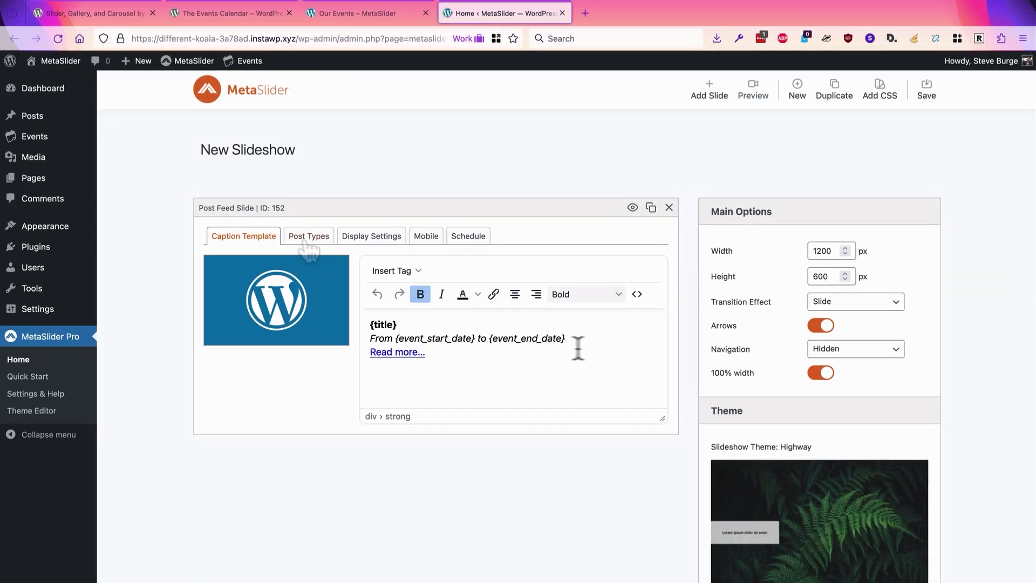
key(Return)
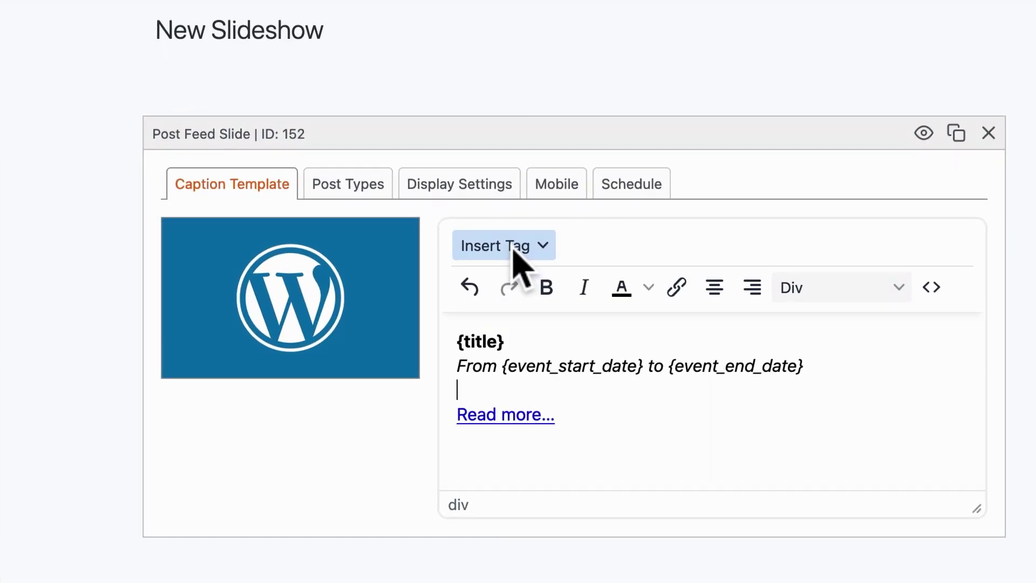
click(513, 253)
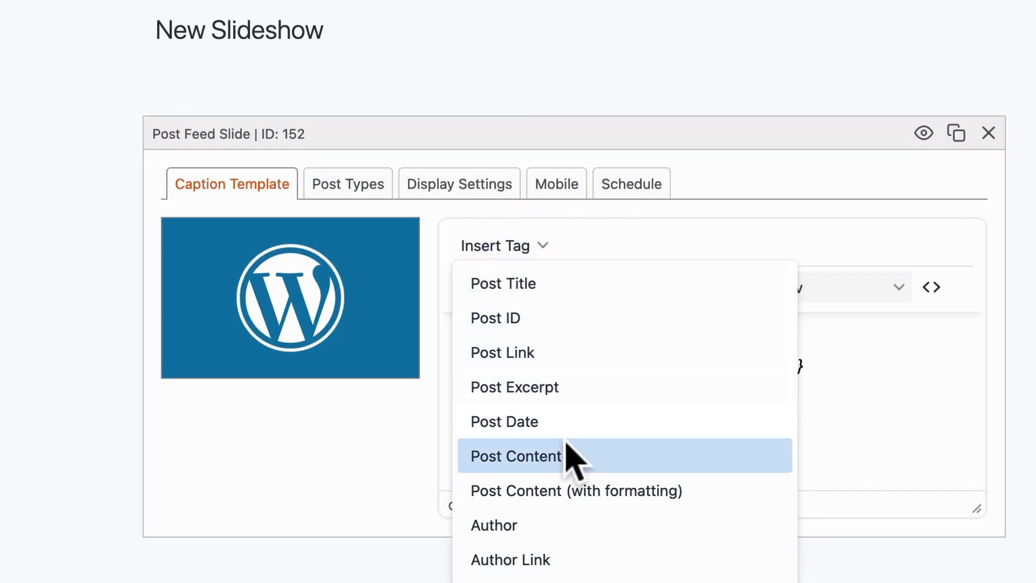
scroll(566, 447, down, 2)
scroll(566, 443, down, 3)
scroll(569, 434, down, 2)
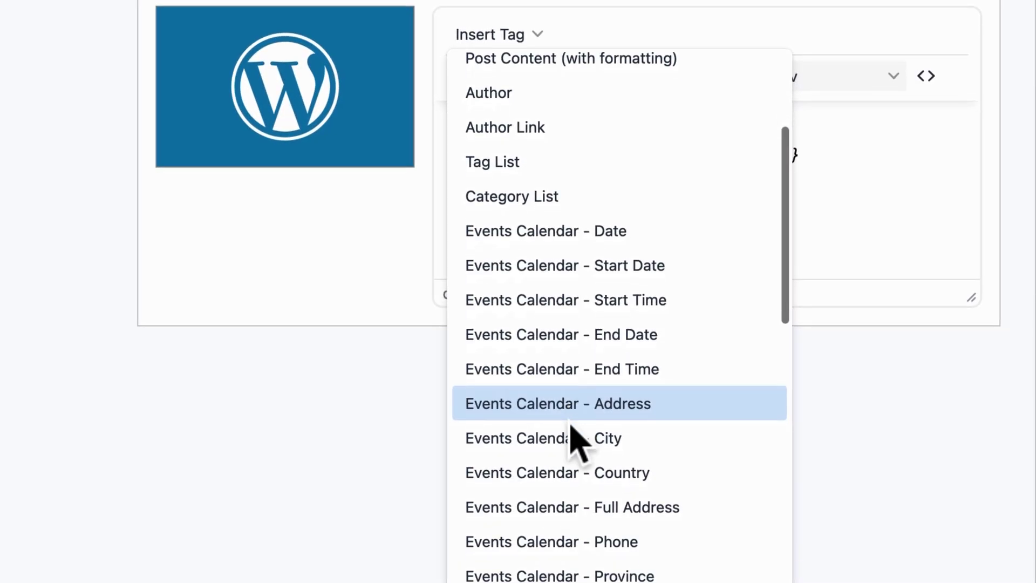
scroll(572, 428, down, 5)
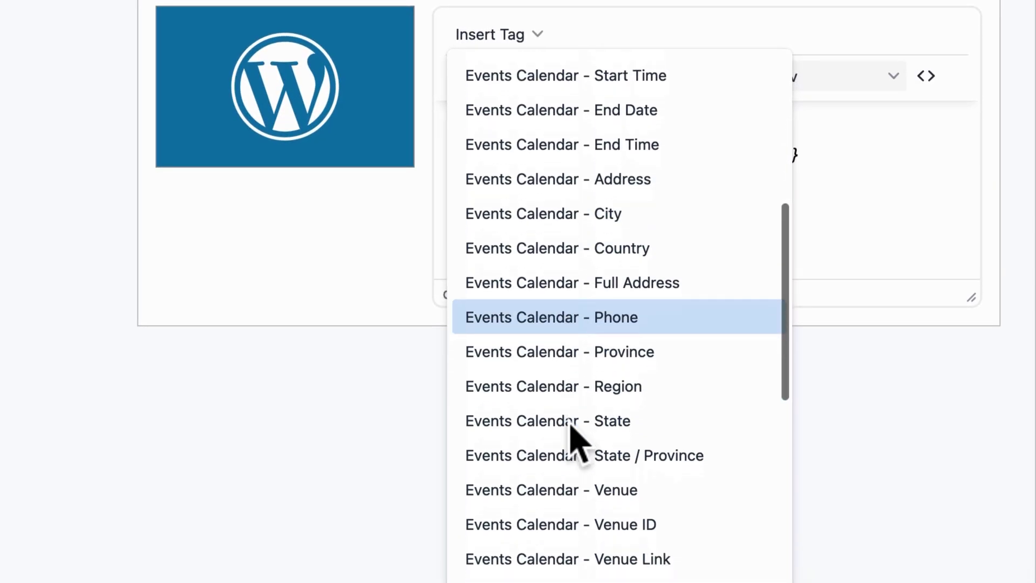
scroll(539, 501, down, 1)
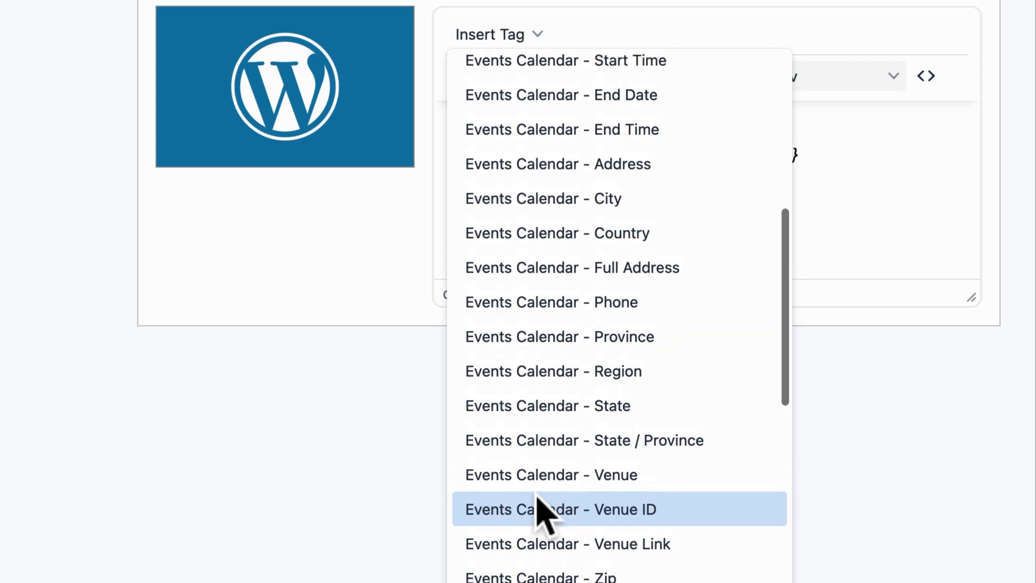
scroll(538, 500, down, 1)
scroll(539, 500, up, 7)
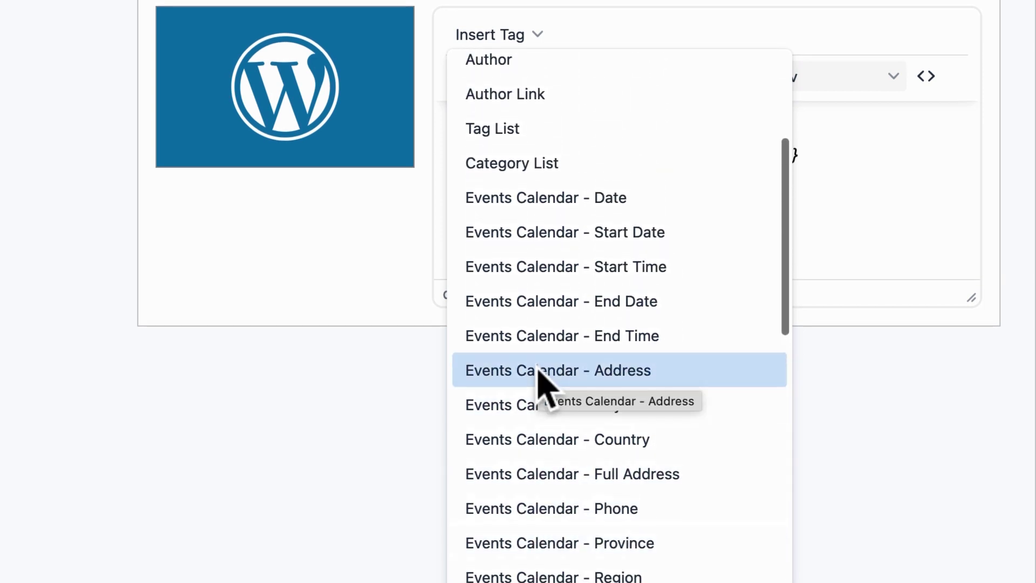
click(599, 370)
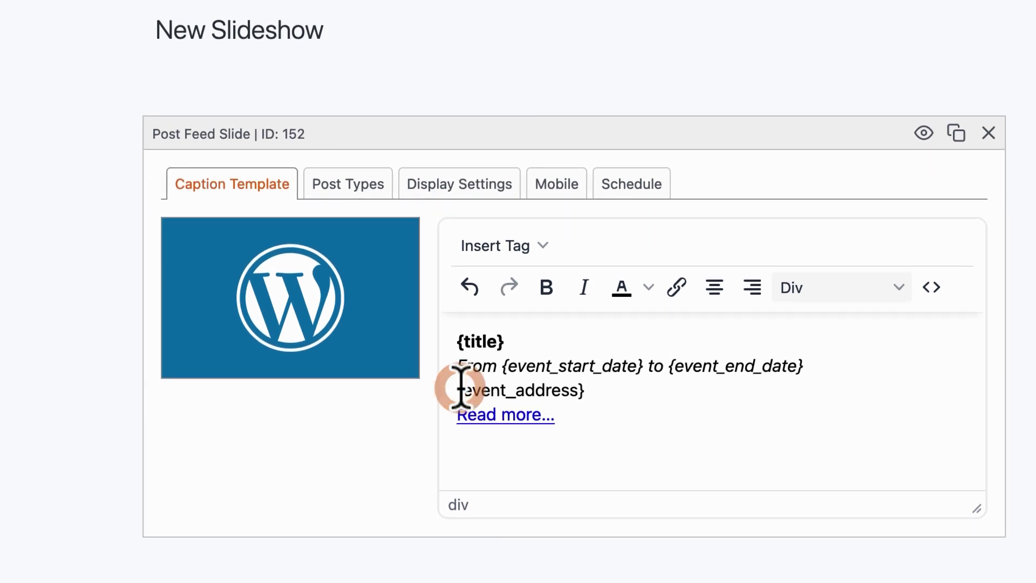
click(461, 388)
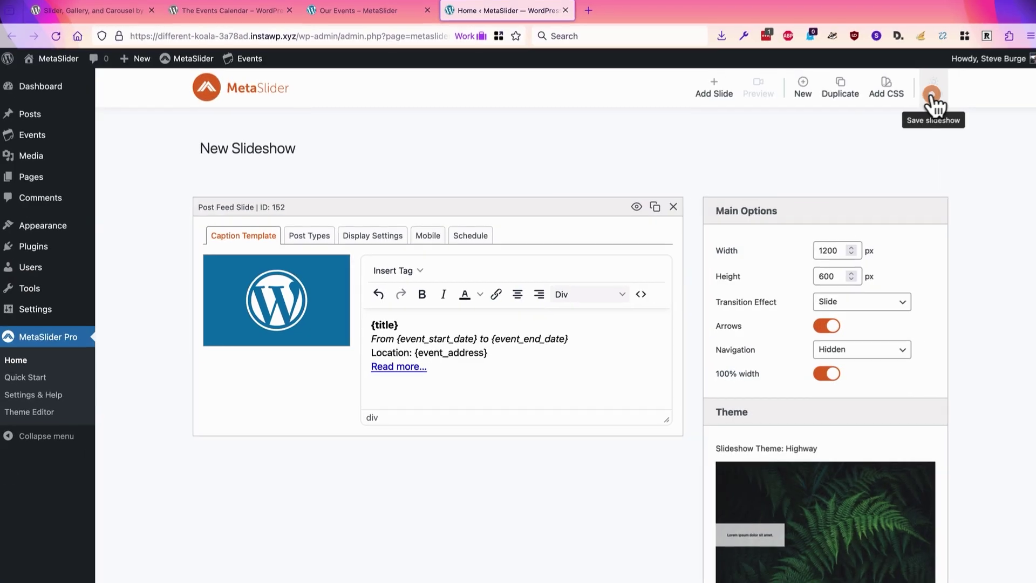
click(924, 99)
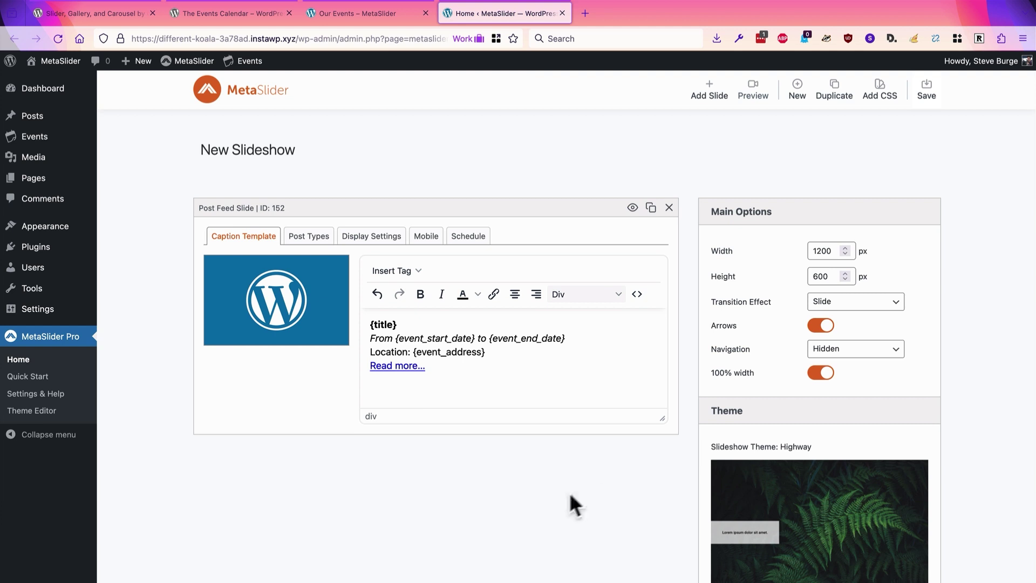
Change the slideshow theme from Highway to Simply Dark.
scroll(545, 495, down, 2)
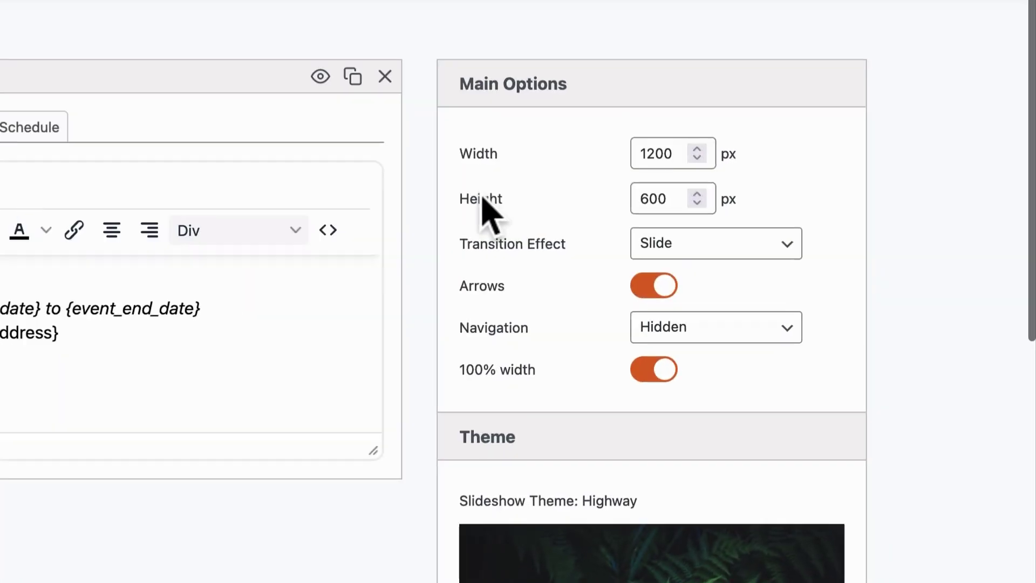
mouse_move(485, 245)
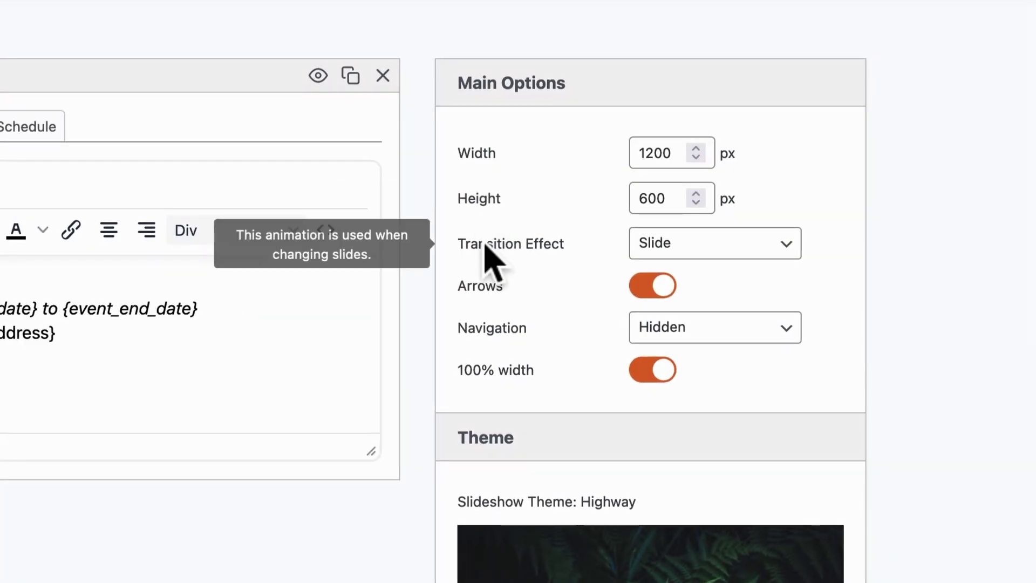
scroll(560, 564, down, 4)
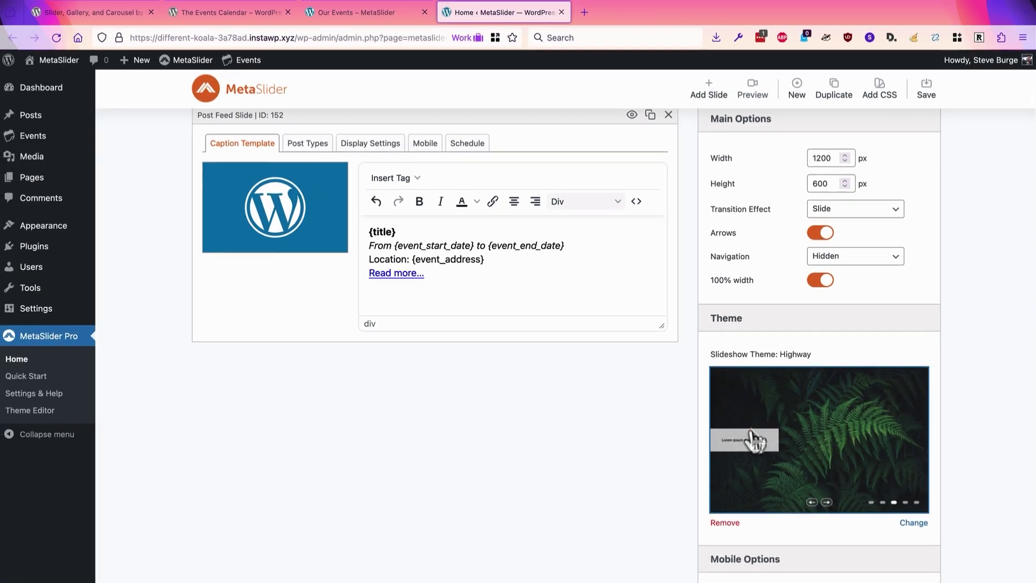
click(636, 291)
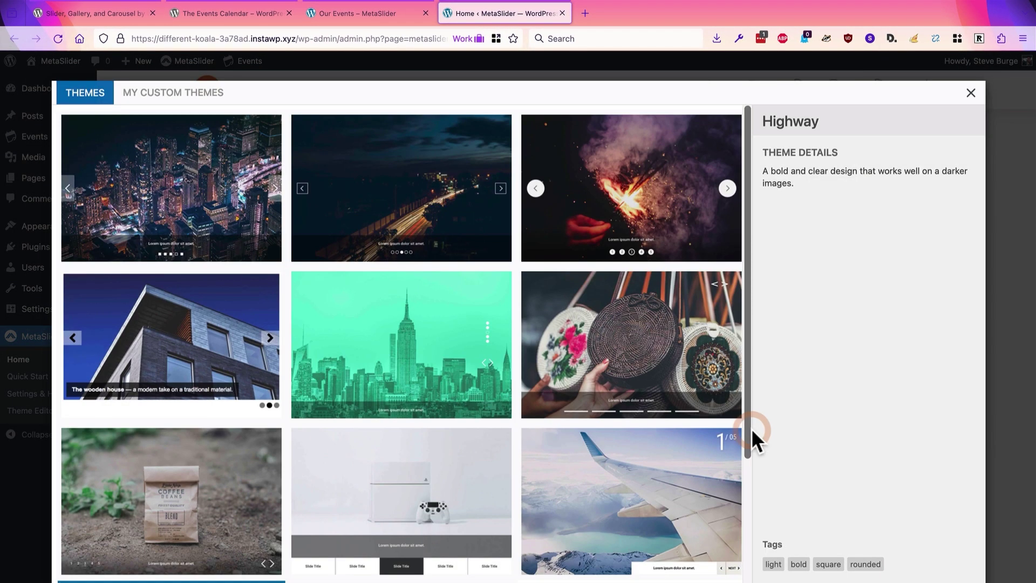
scroll(384, 388, down, 2)
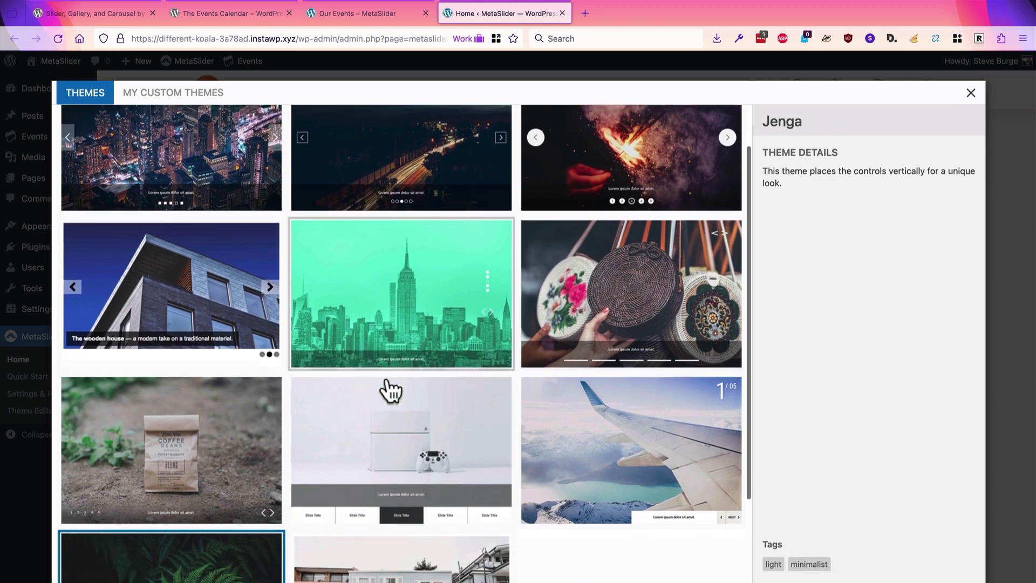
scroll(390, 390, down, 3)
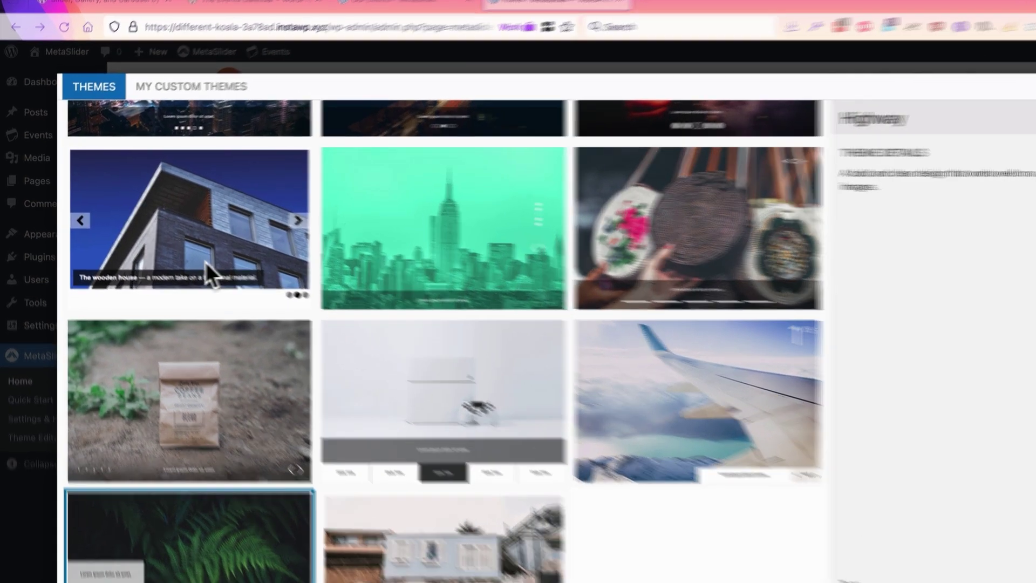
click(194, 245)
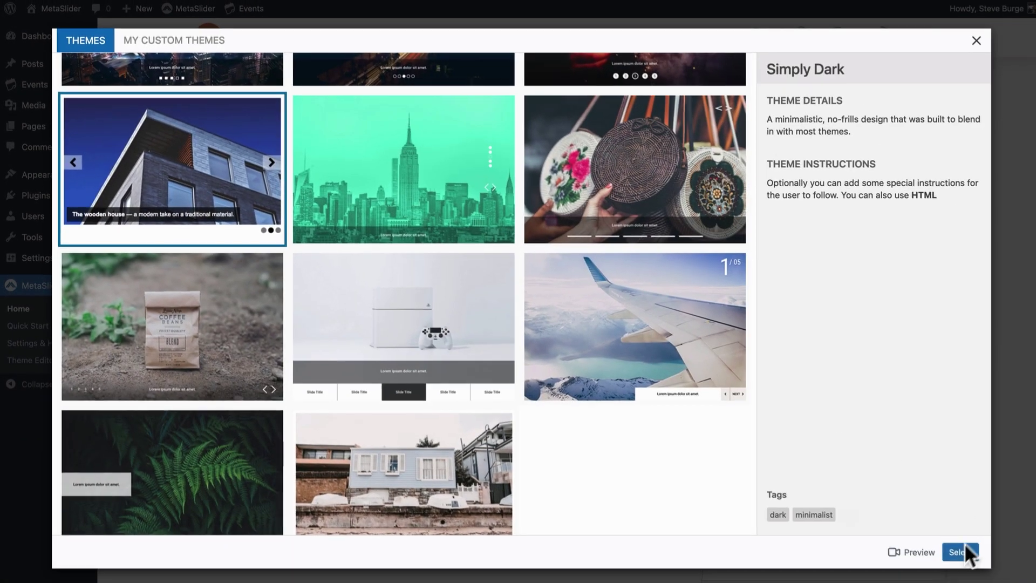
click(952, 550)
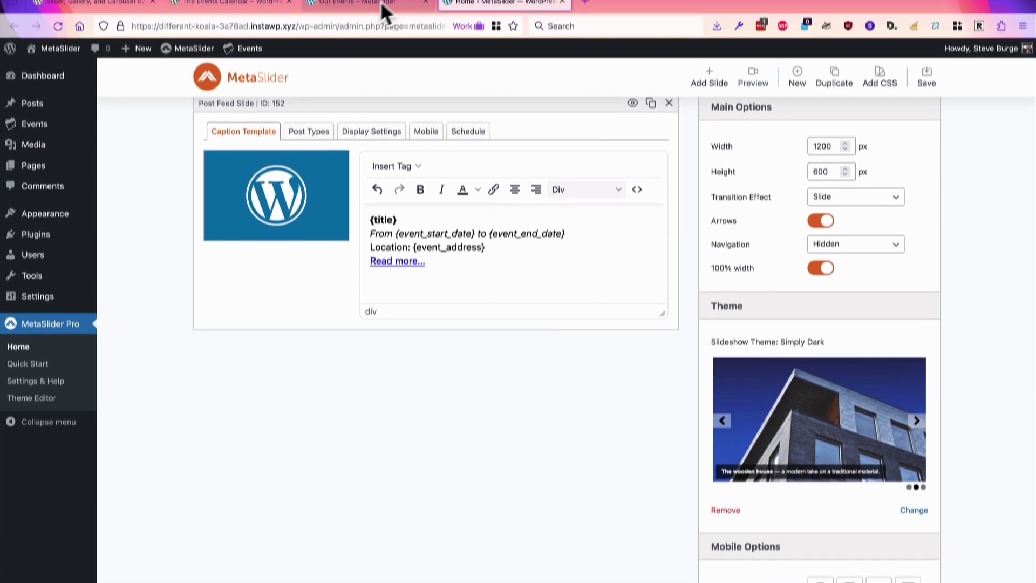
Check that the Our Events slides now show Location lines, then go back to the slideshow settings.
click(358, 14)
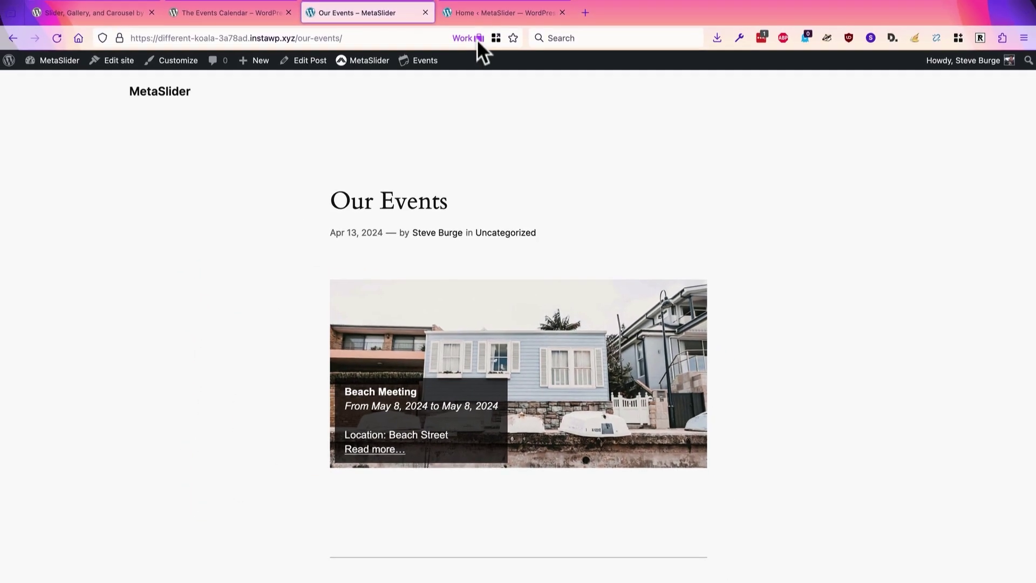
click(477, 15)
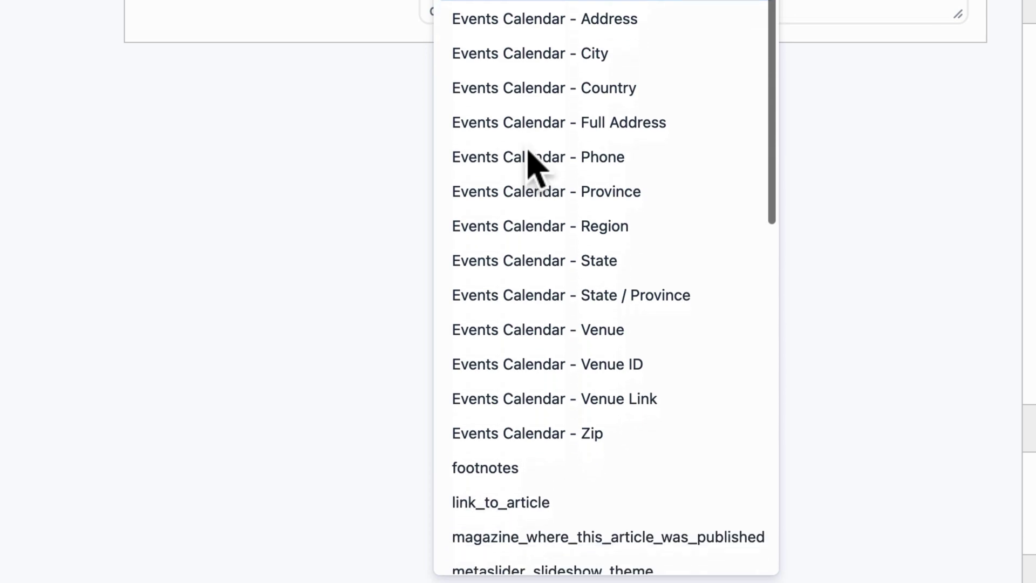
Dismiss the caption tag list and scroll down toward Advanced Options.
click(323, 180)
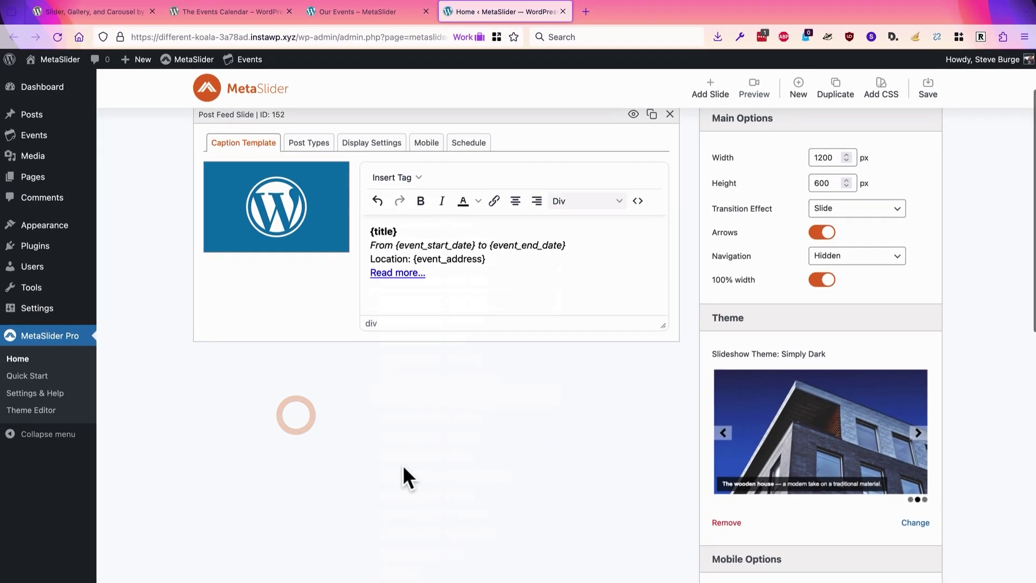
scroll(405, 472, down, 5)
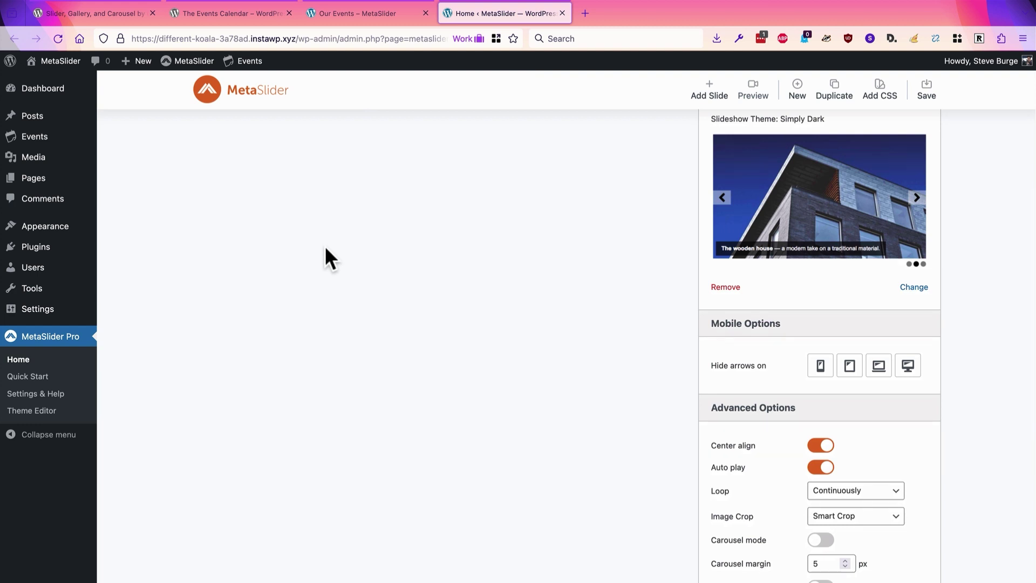
Switch to The Events Calendar plugin page showing version 6.3.6 and 700,000+ active installations.
click(193, 8)
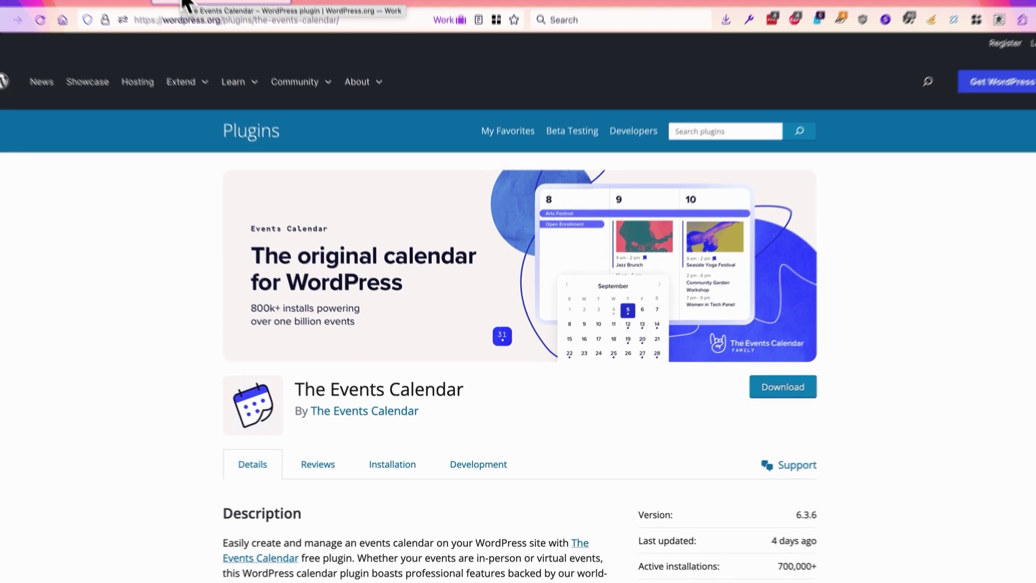